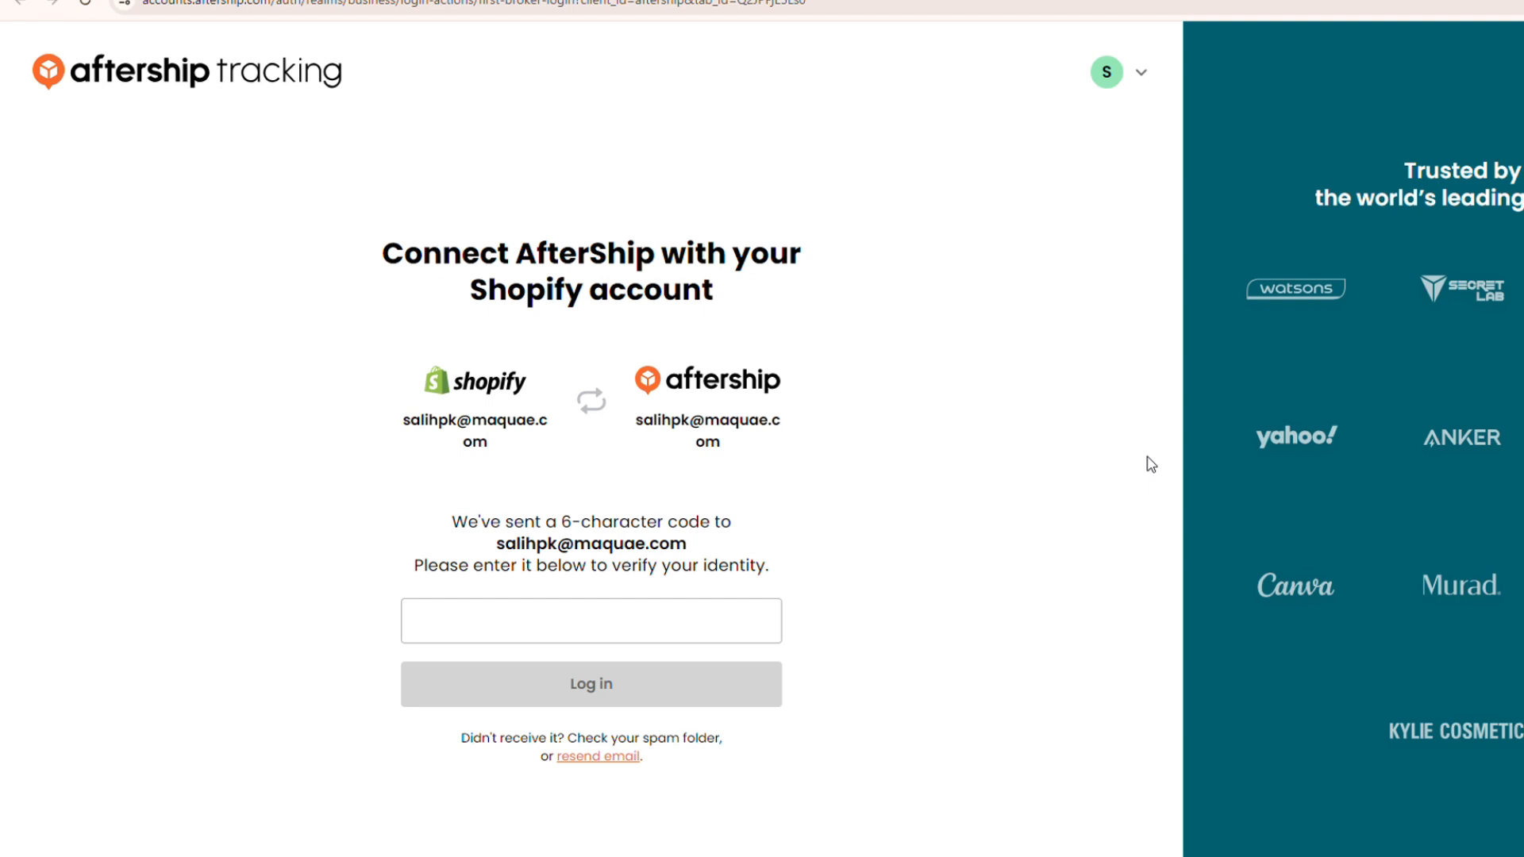
Enter the emailed verification code to connect AfterShip with the Shopify account, log in and dismiss the welcome dialog
left_click(528, 633)
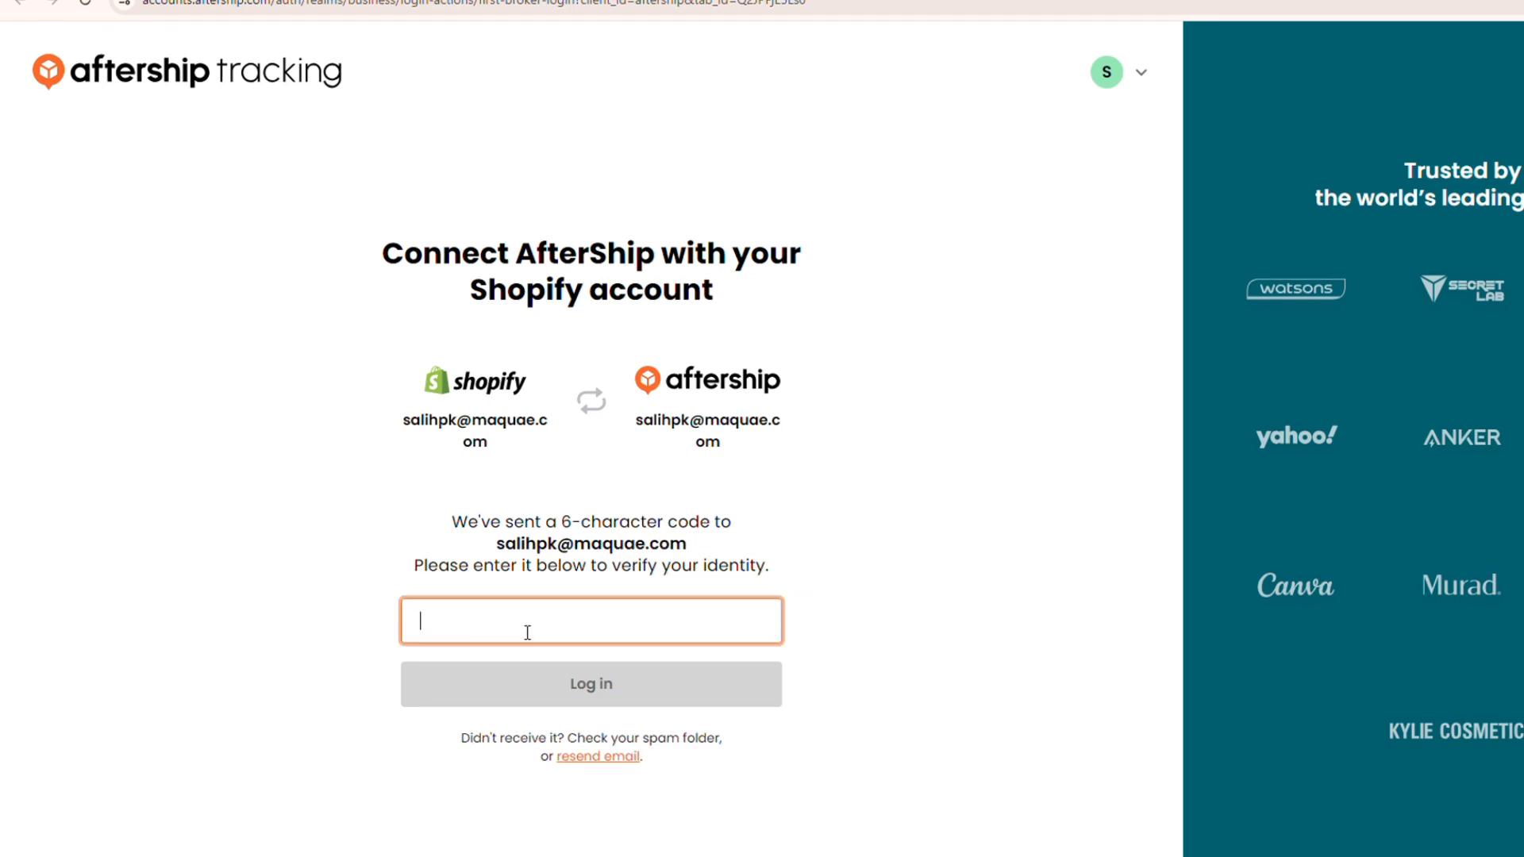
key("ctrl+v")
left_click(540, 687)
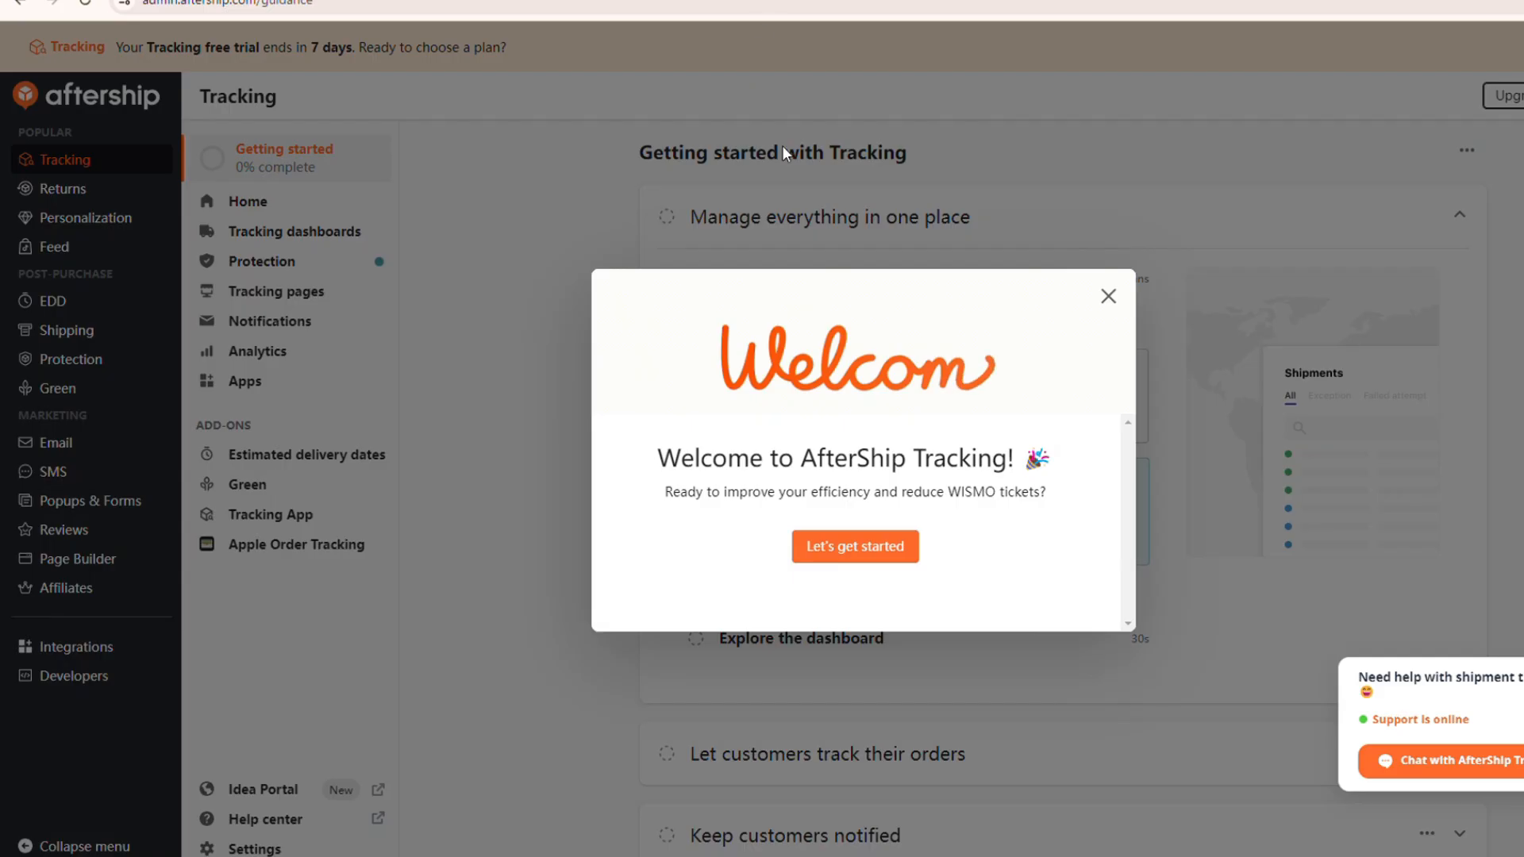
left_click(1108, 296)
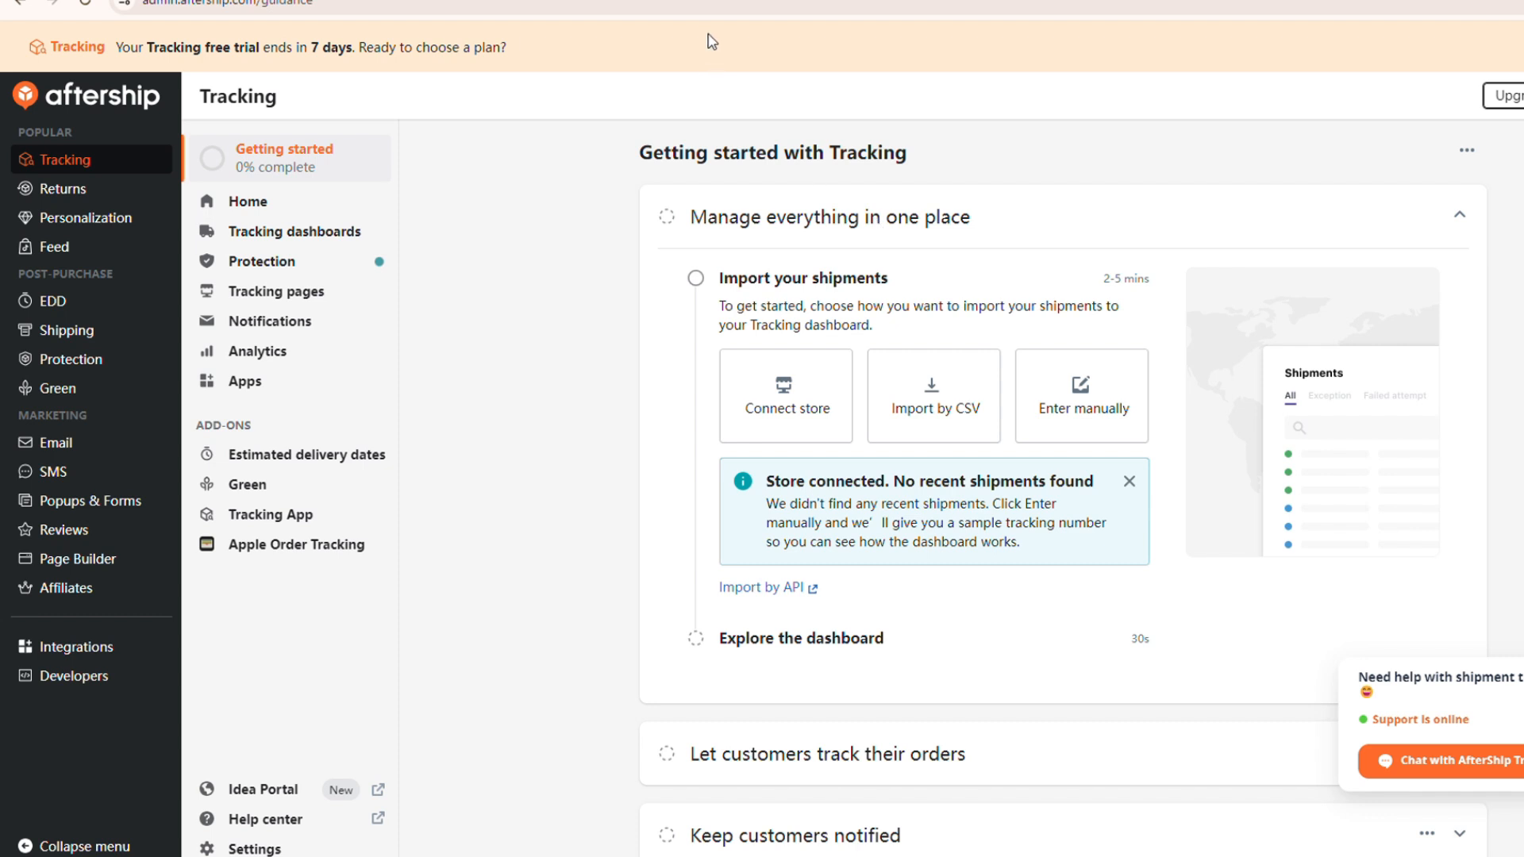
Choose to connect a store for importing shipments, select Shopify and install the AfterShip Tracking app from its integration page
left_click_drag(715, 278, 903, 286)
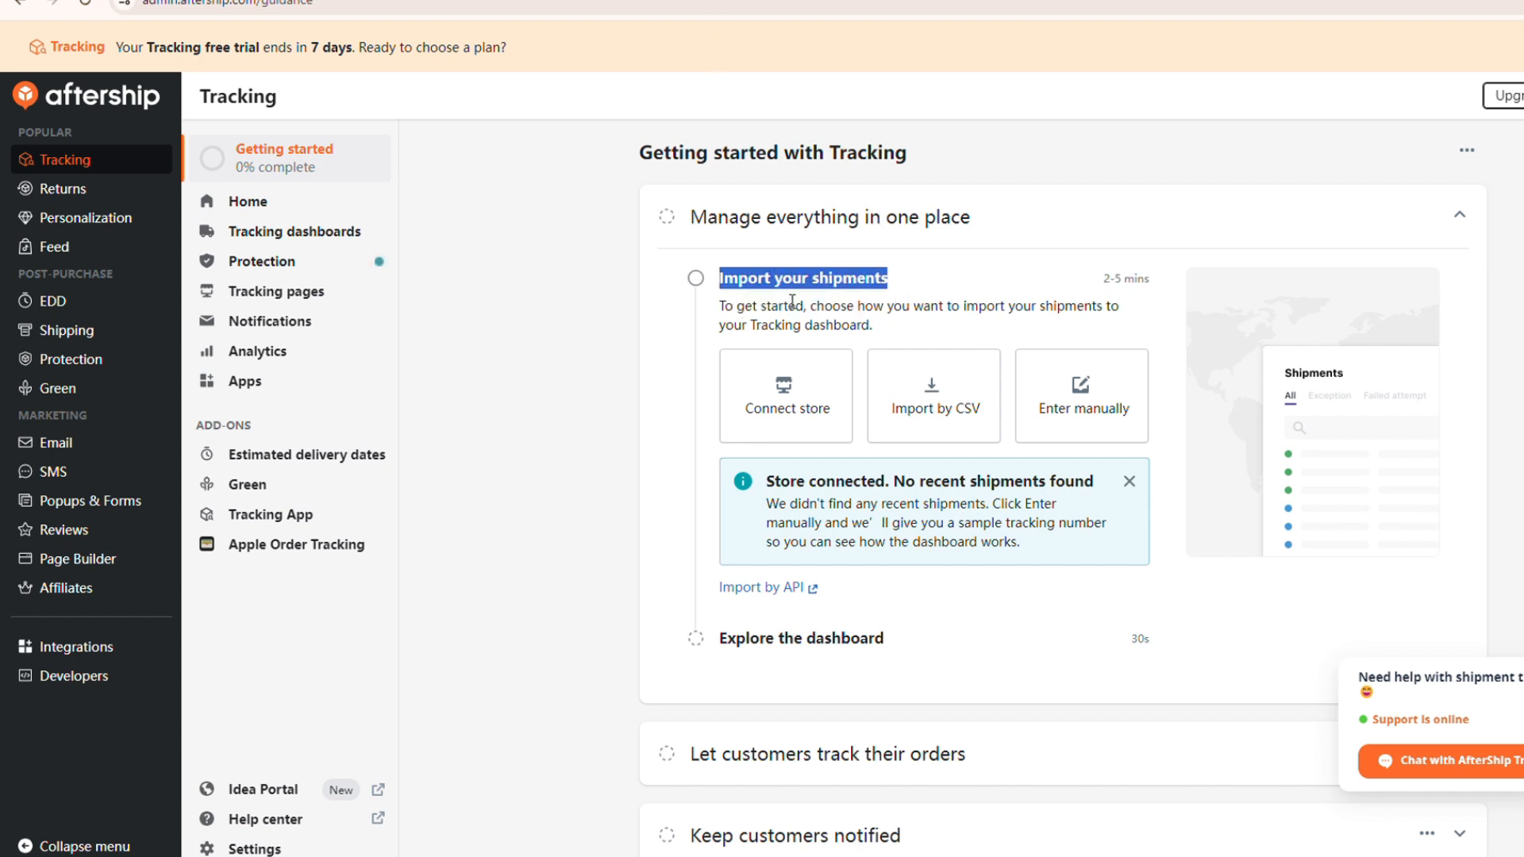
left_click_drag(767, 307, 1106, 306)
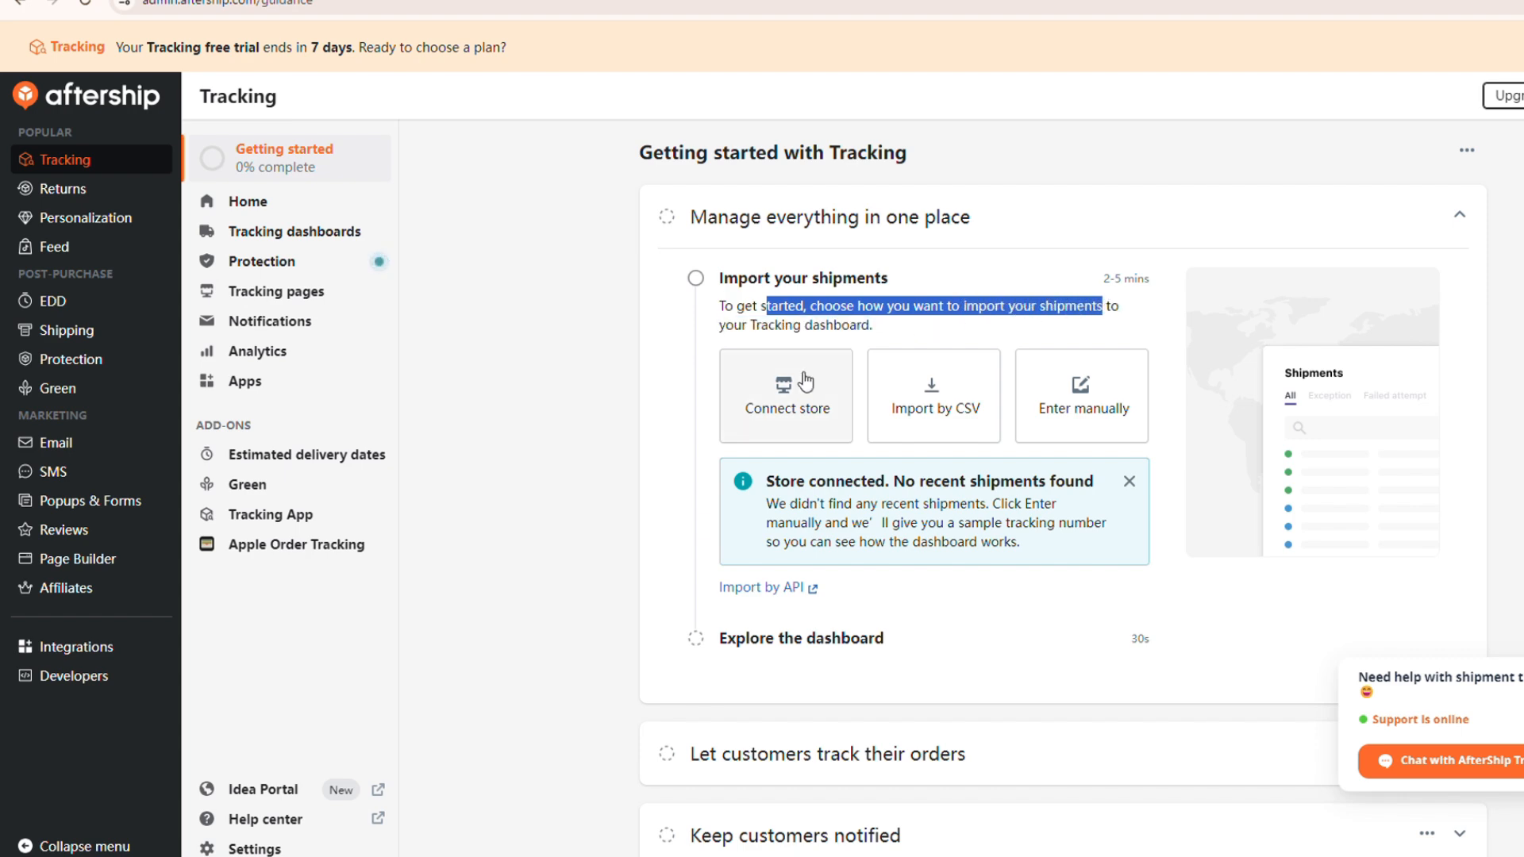
scroll(873, 363, "down", 1)
left_click(782, 379)
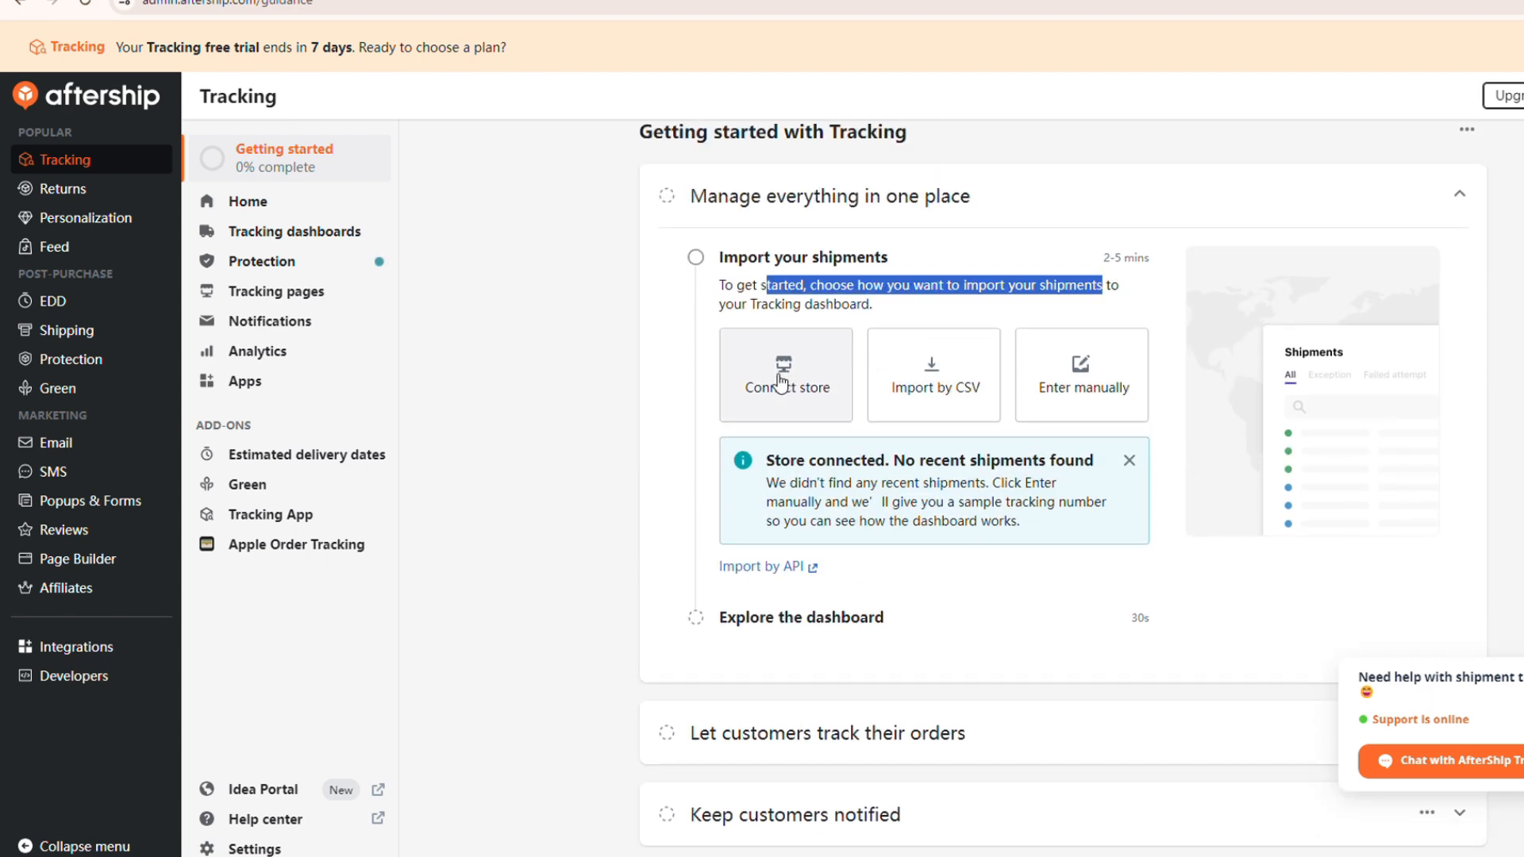
left_click(715, 397)
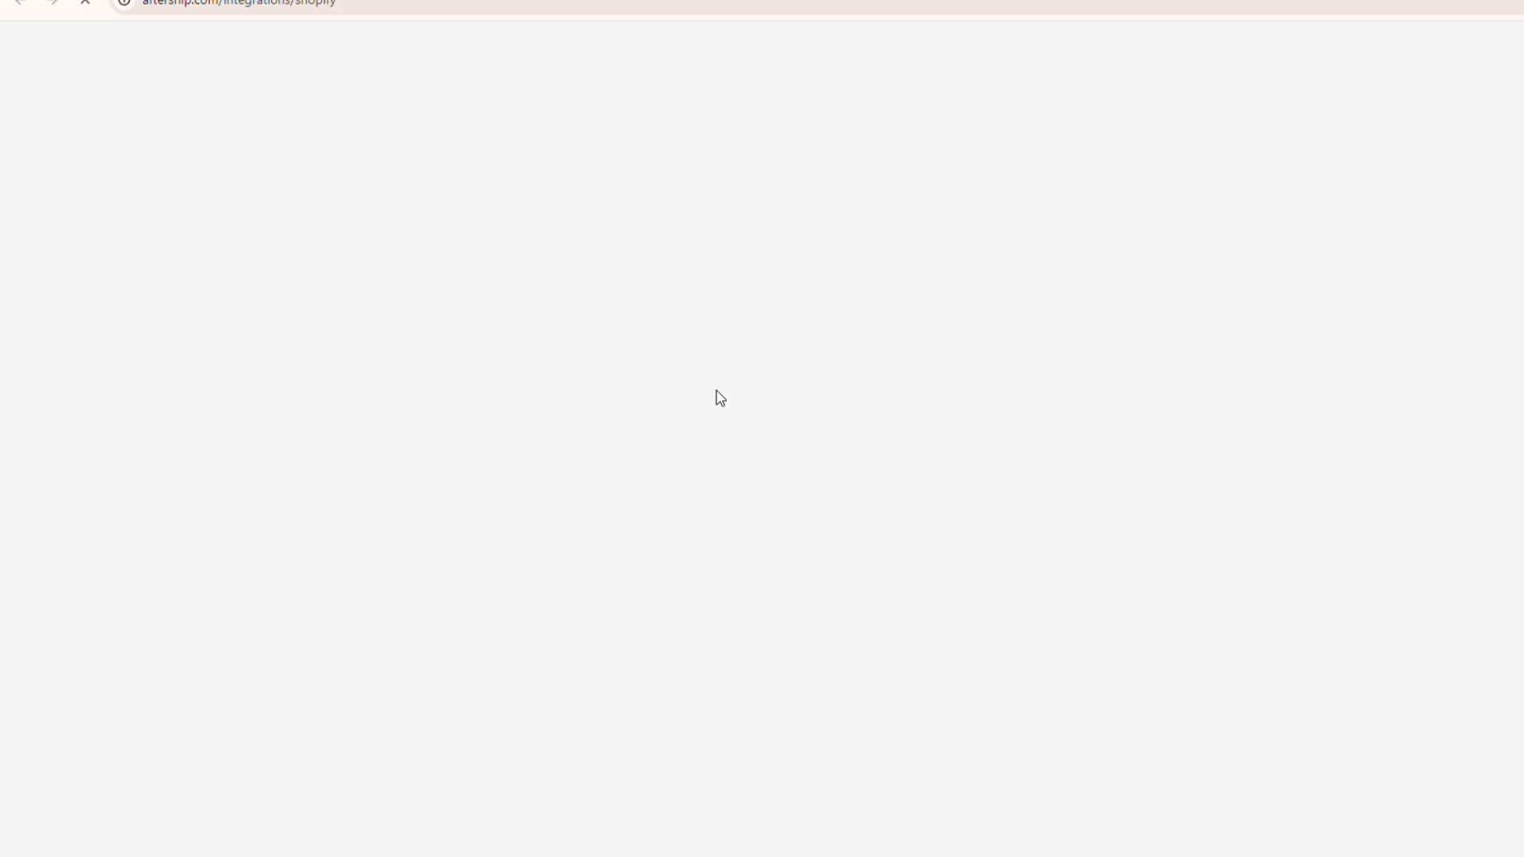
left_click(1277, 280)
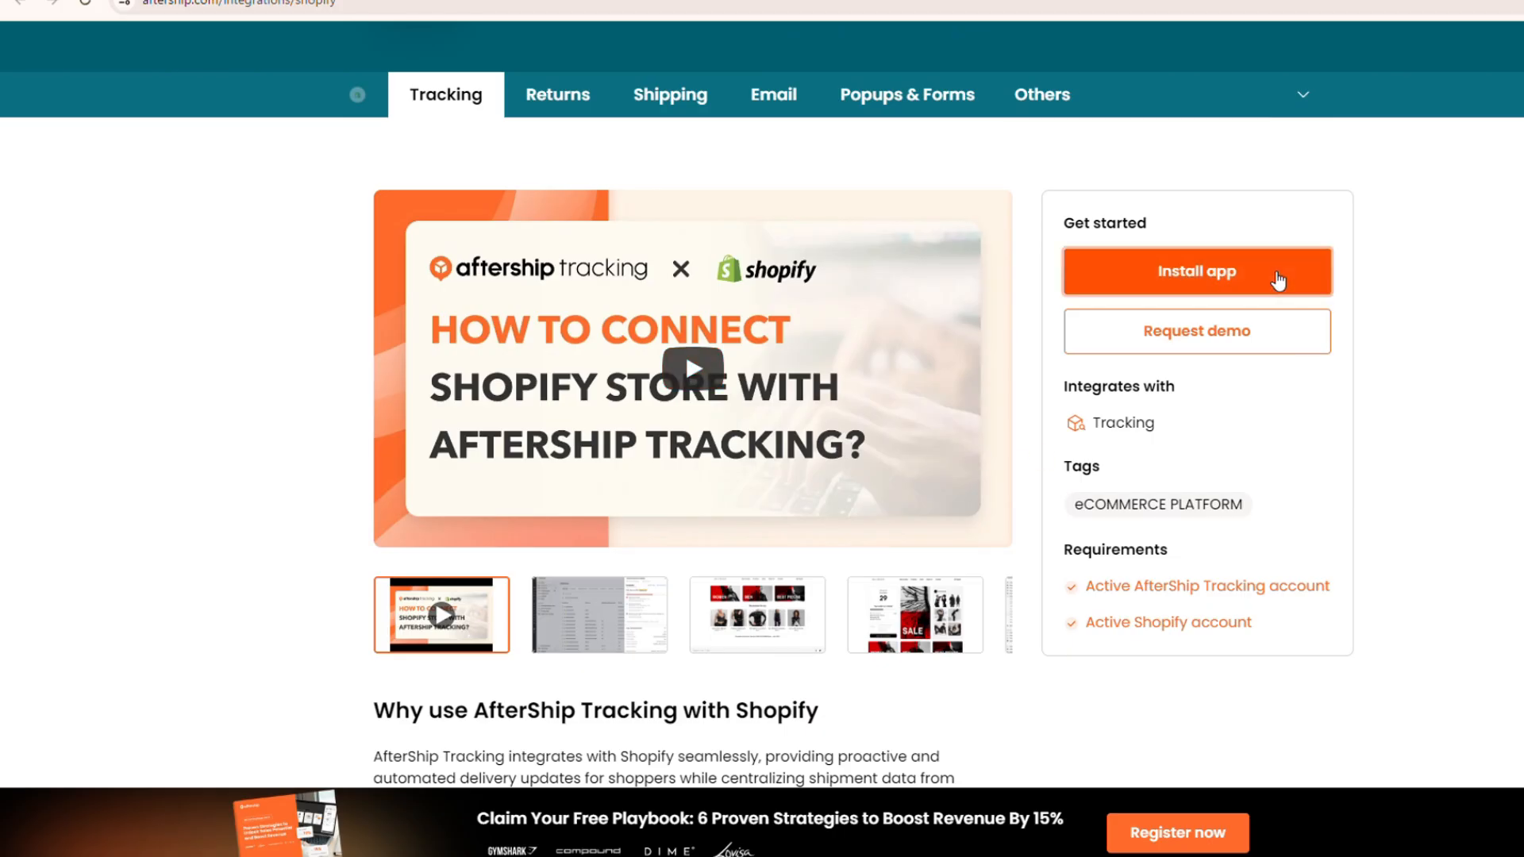
left_click(366, 528)
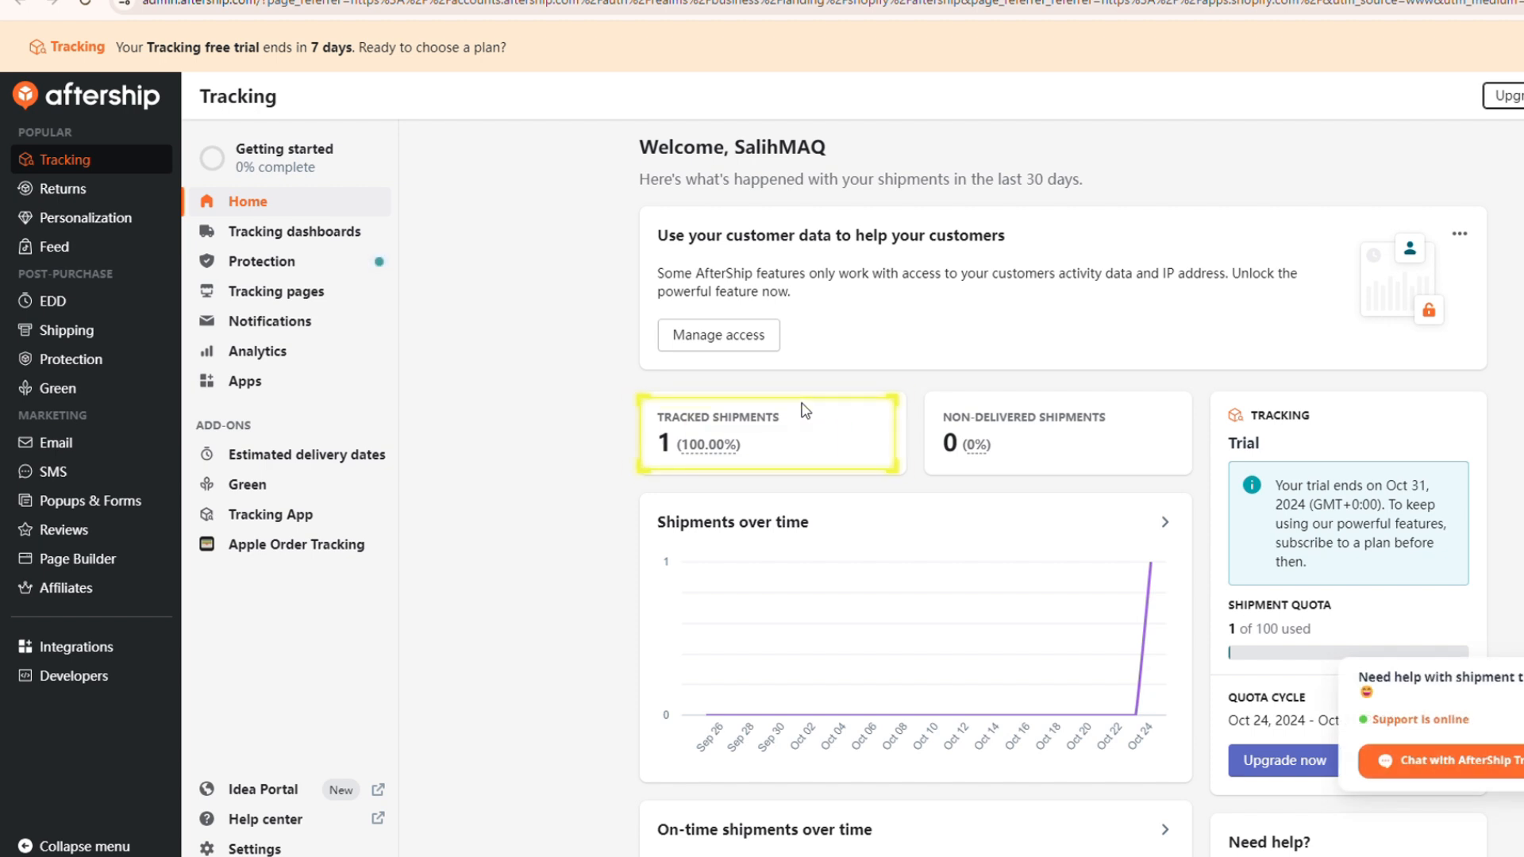
Turn on the Track with AfterShip button for the connected Shopify store in the Tracking App add-on
left_click(268, 516)
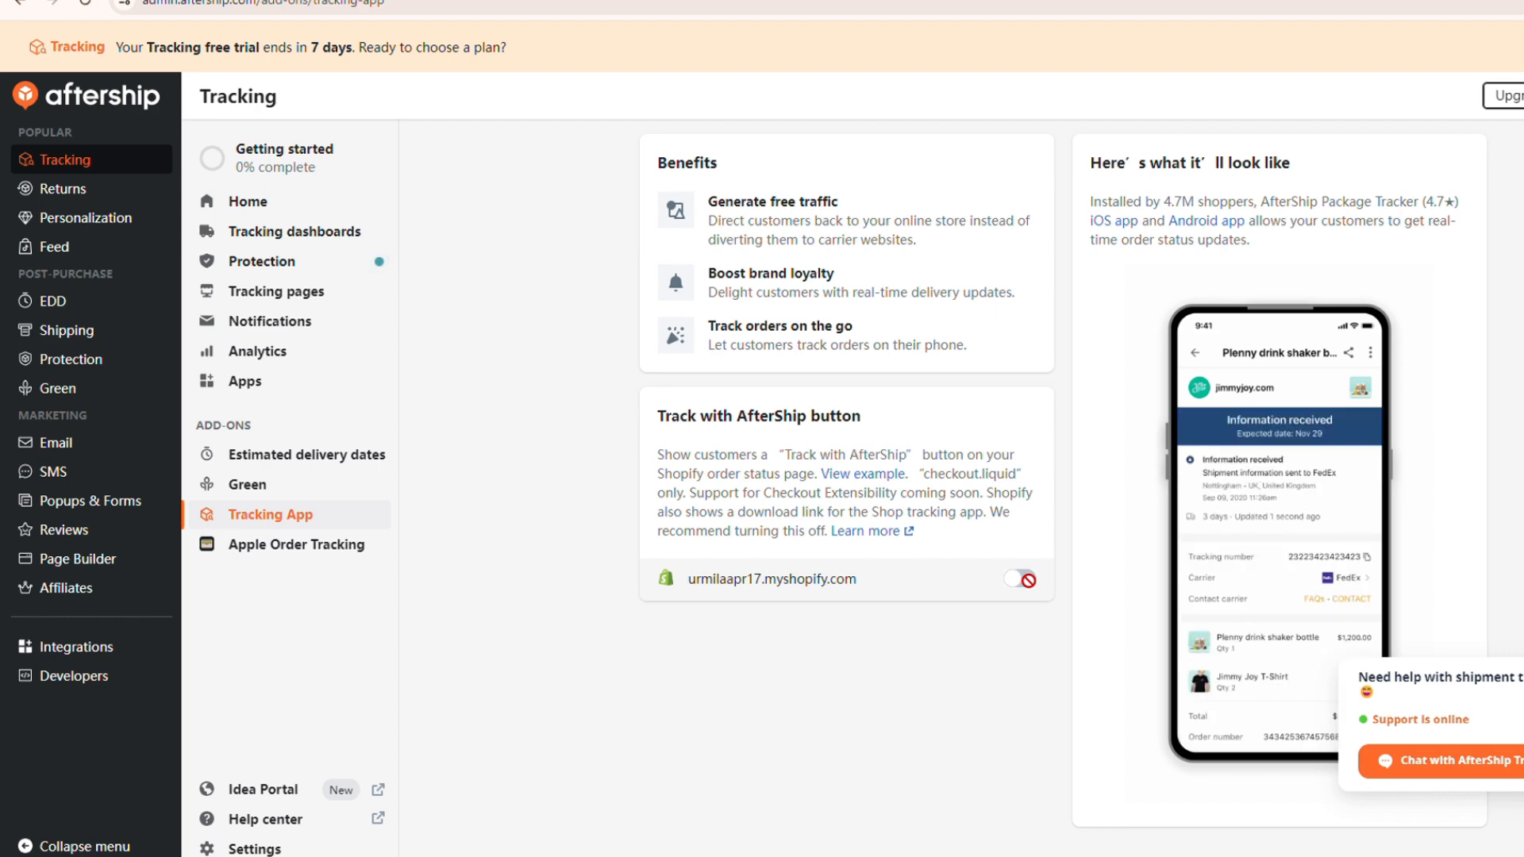
left_click(1022, 579)
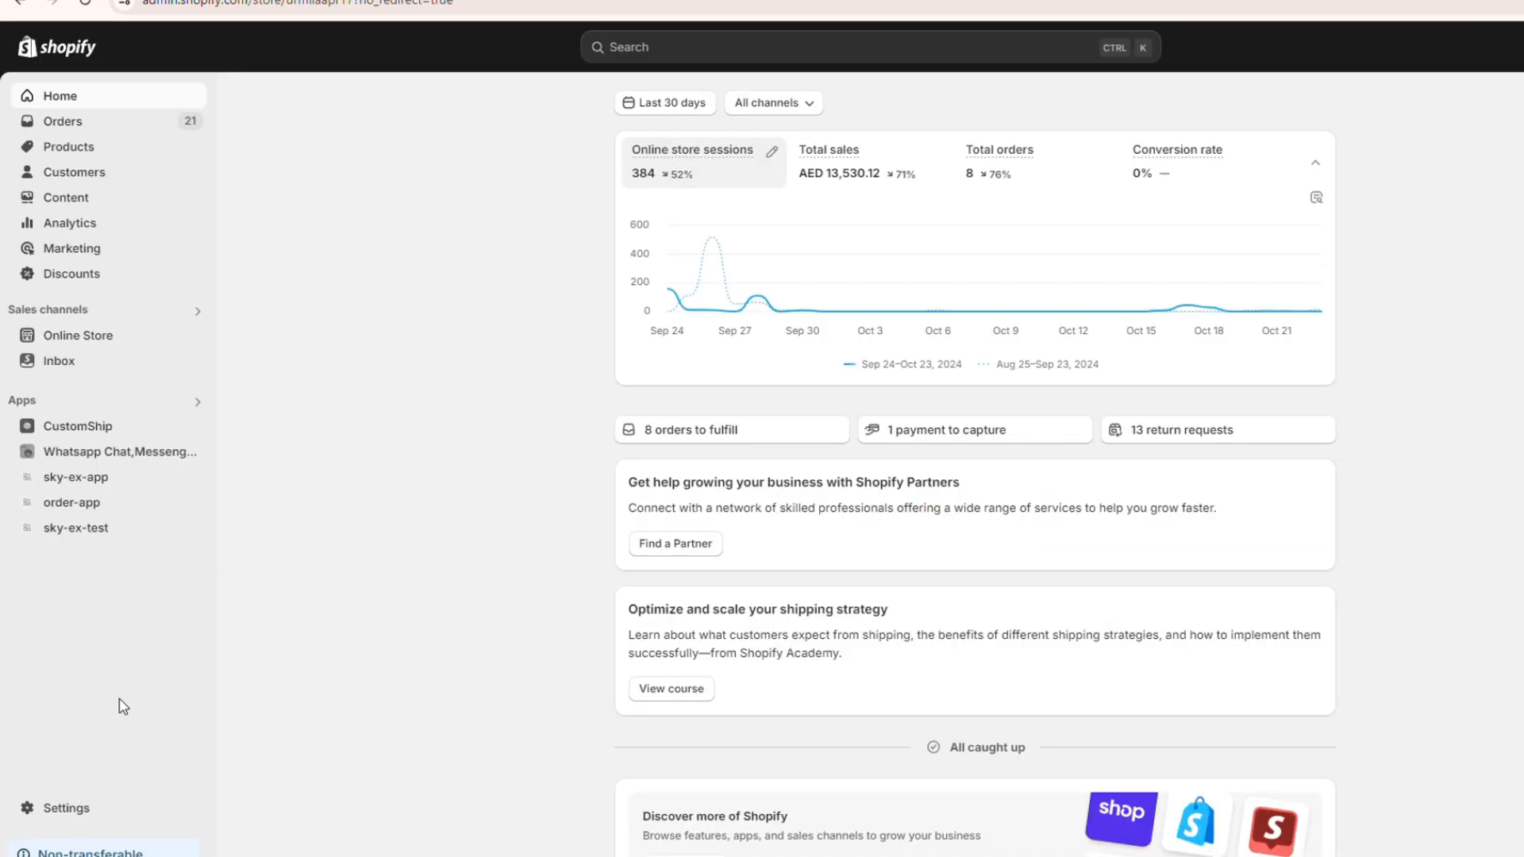
In the Shopify admin, open the store's checkout settings and examine the option that shows a Shop order-tracking link
left_click(78, 808)
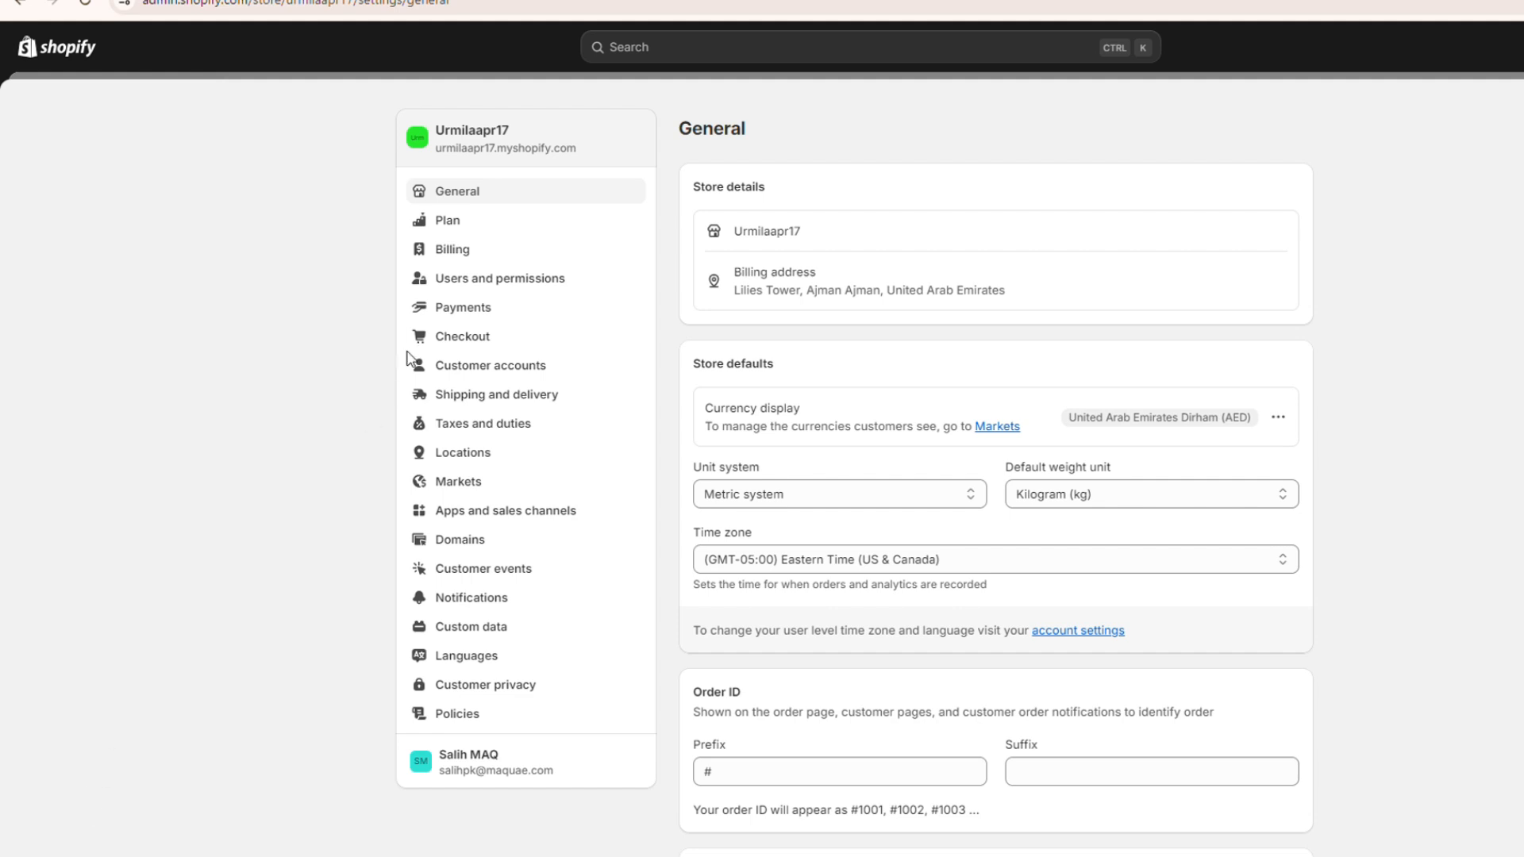
left_click(486, 336)
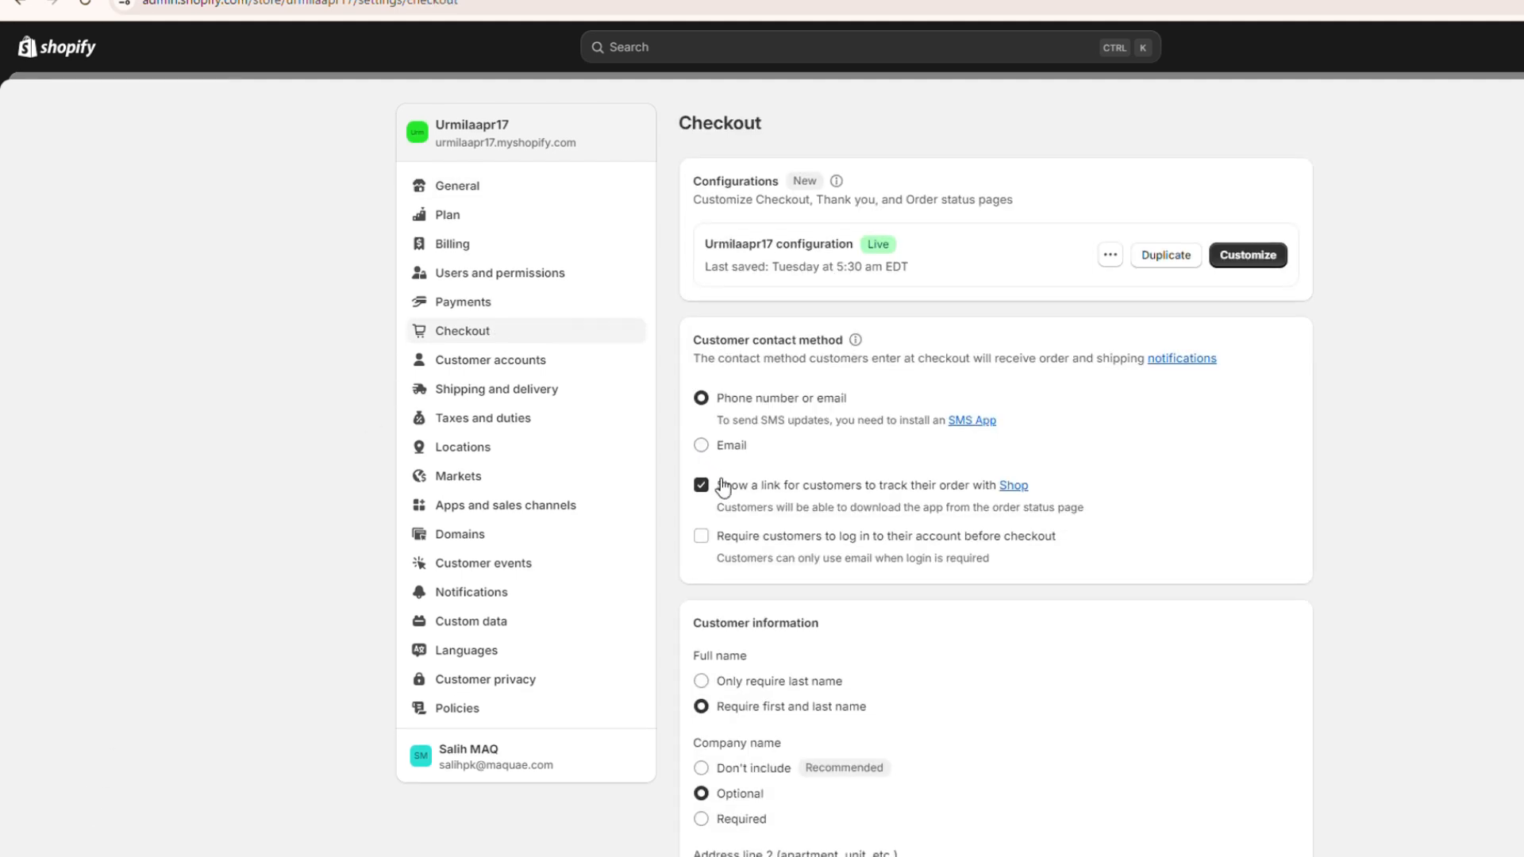
scroll(719, 484, "down", 1)
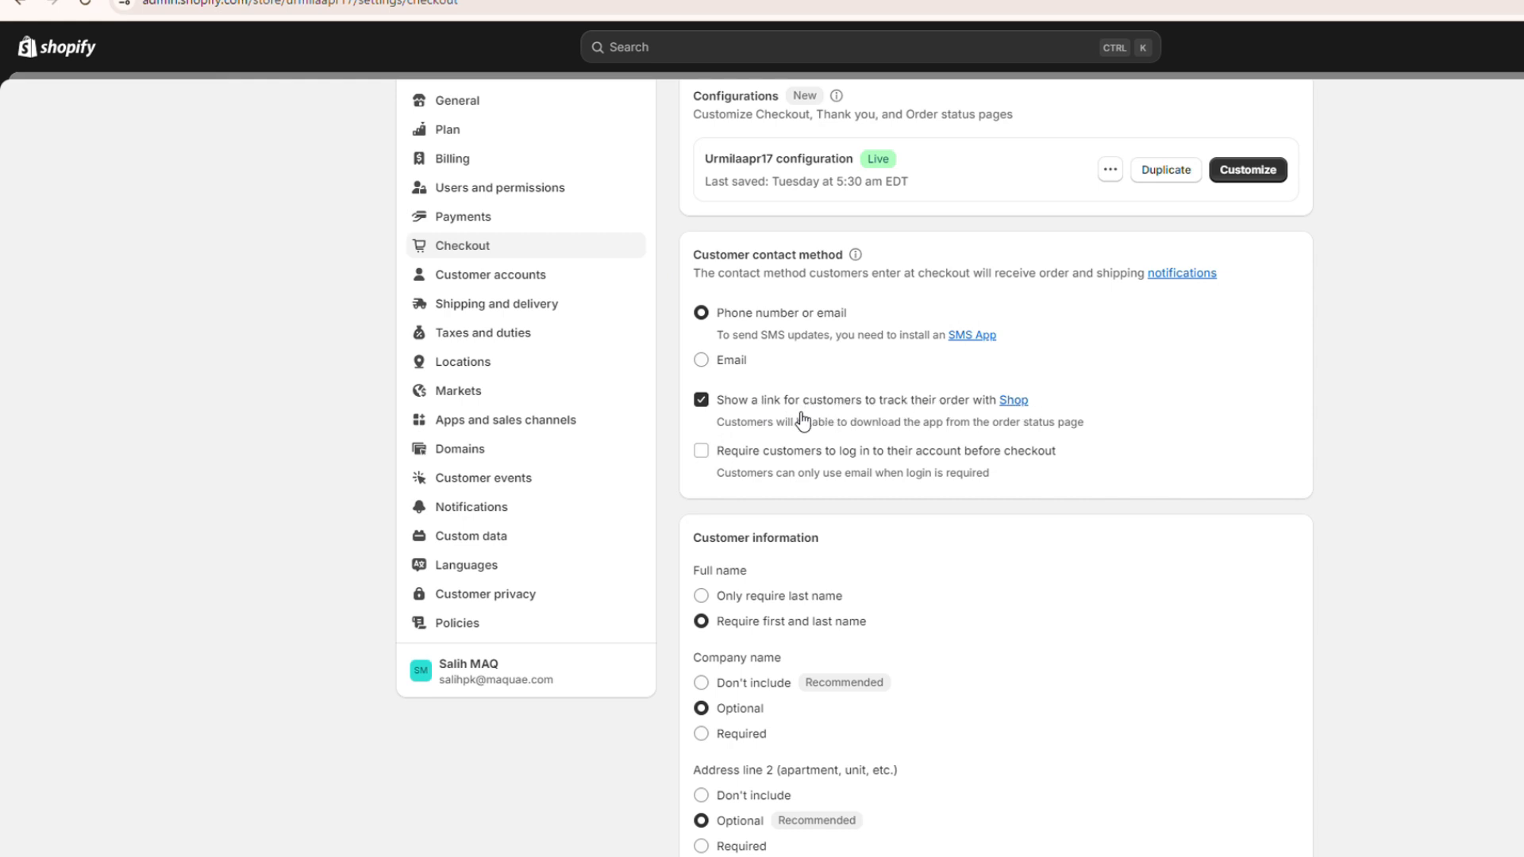
scroll(701, 413, "up", 1)
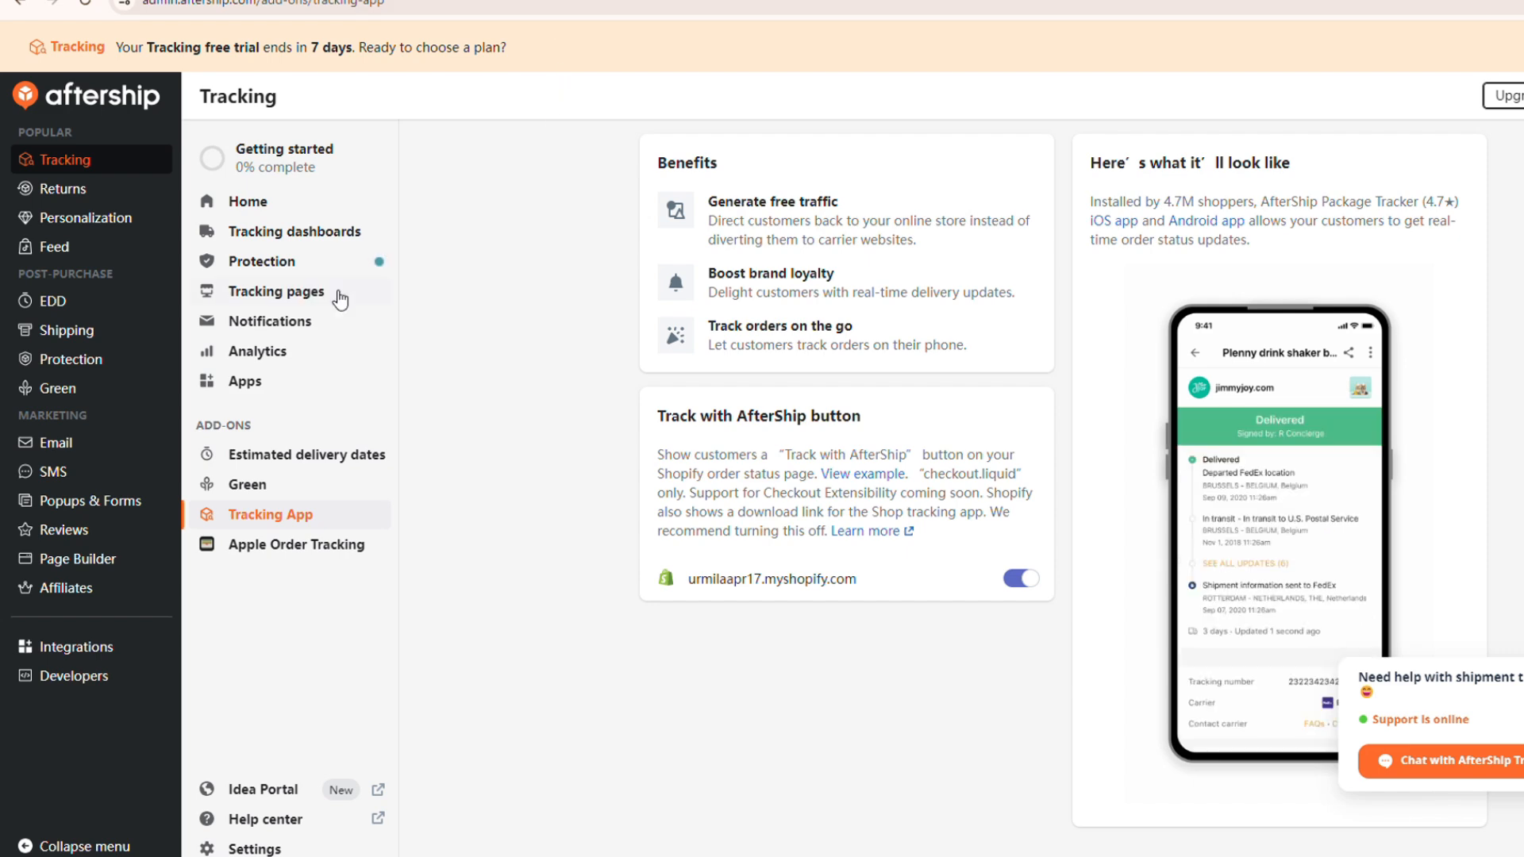
Back in AfterShip, open the Embedding settings for the tracking pages, dismissing the template tip
left_click(340, 296)
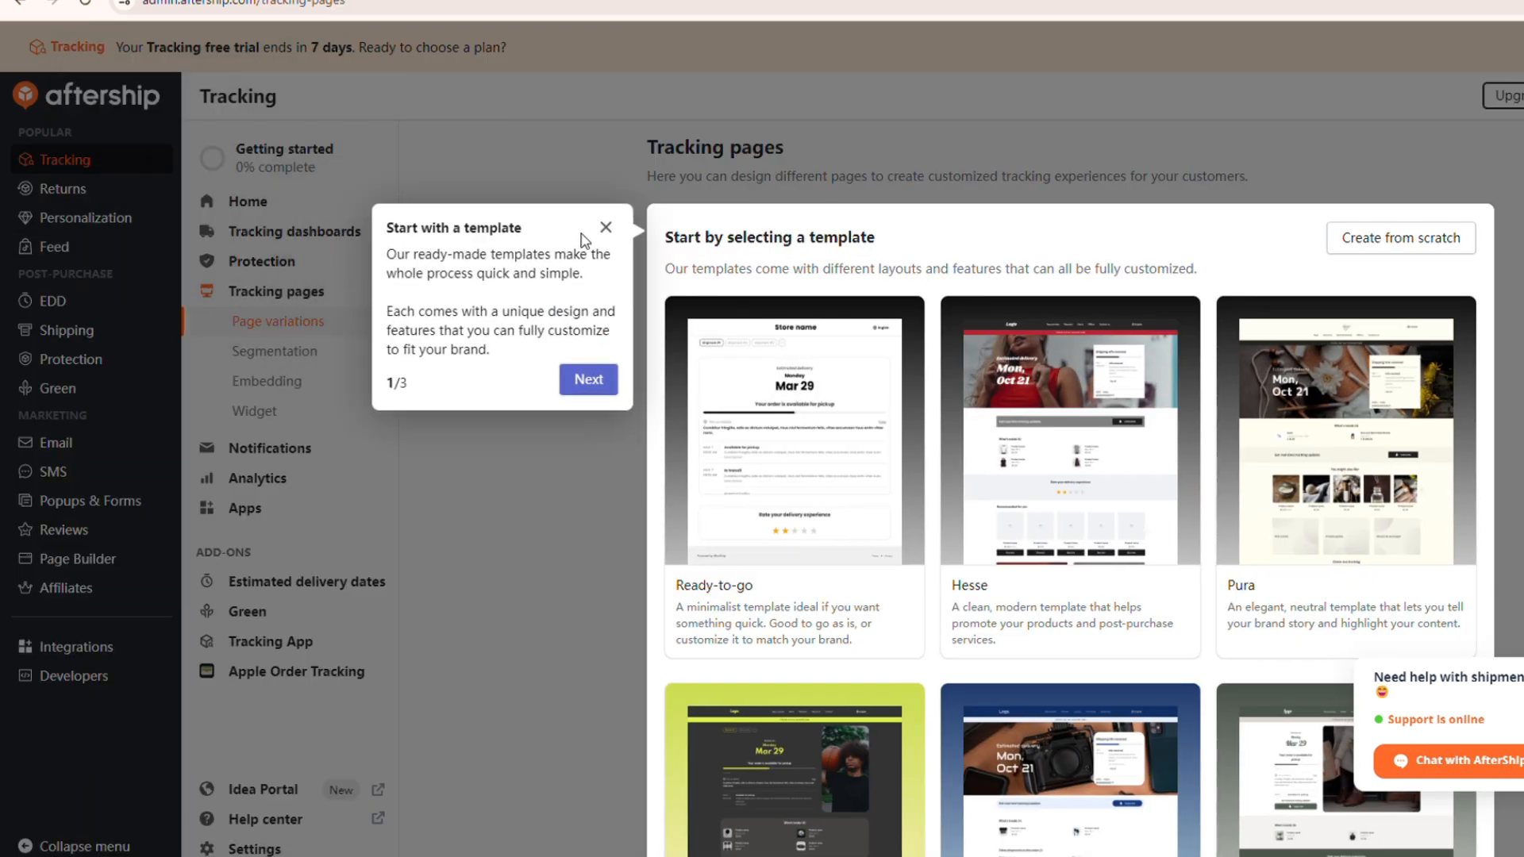
left_click(605, 227)
left_click(288, 392)
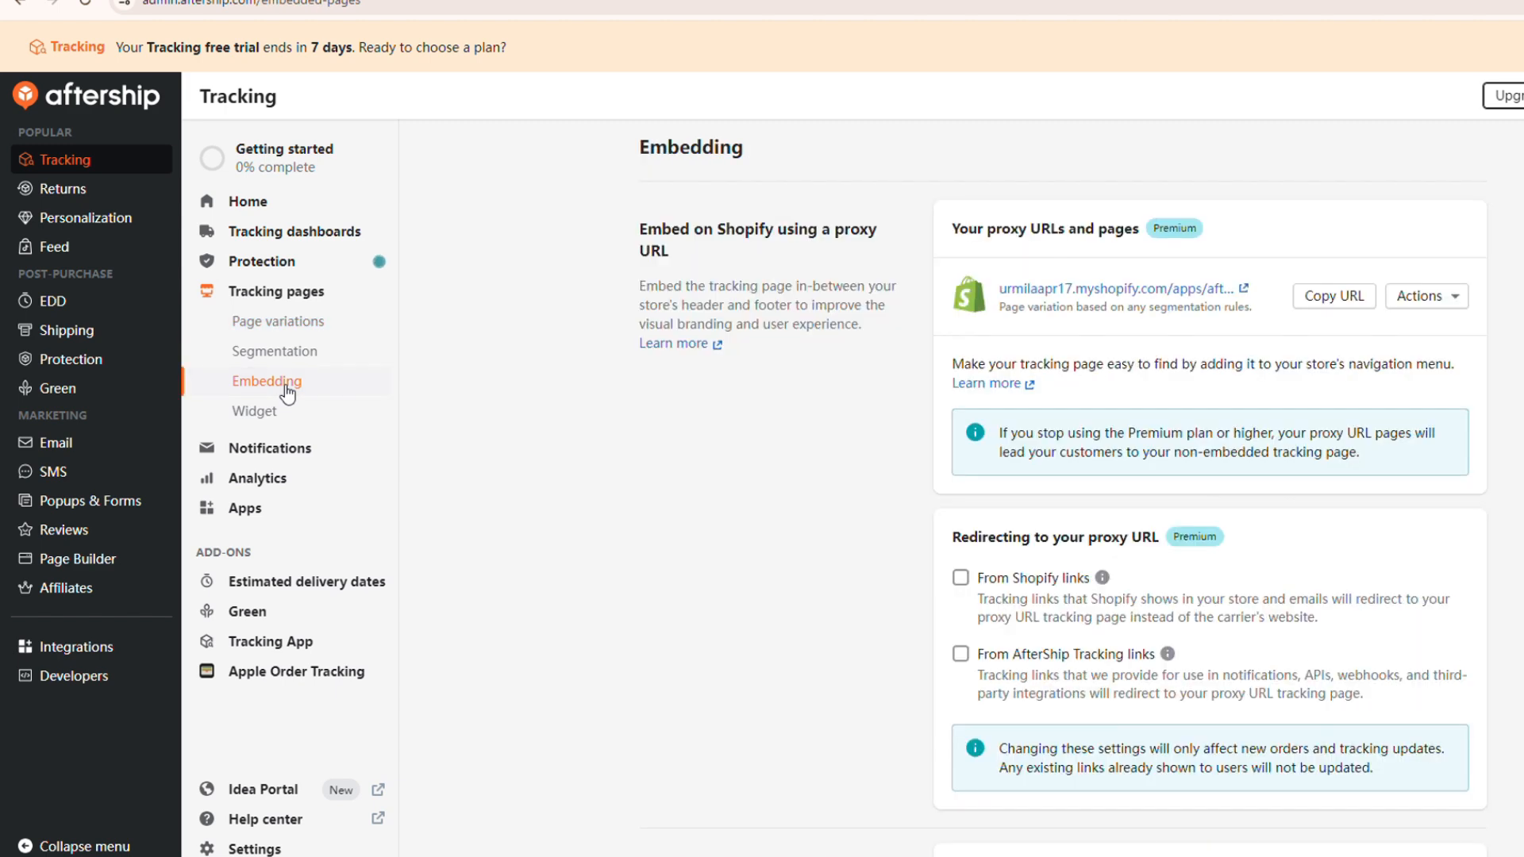
Review the tracking page iframe code for embedding anywhere and copy it with the universal URL option
scroll(581, 392, "down", 5)
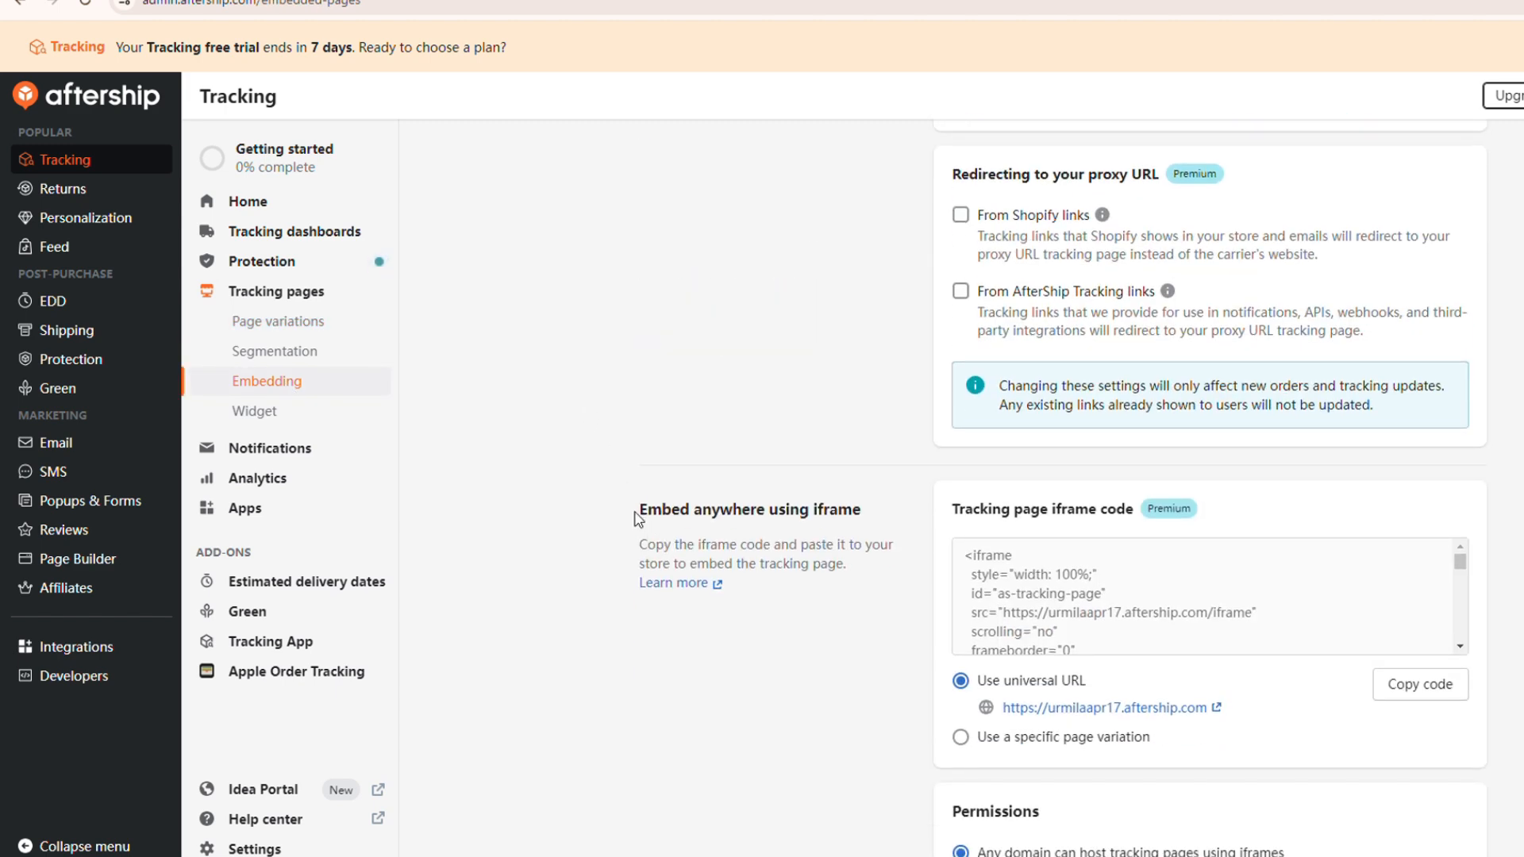
left_click_drag(638, 509, 879, 519)
left_click(882, 520)
scroll(882, 520, "down", 2)
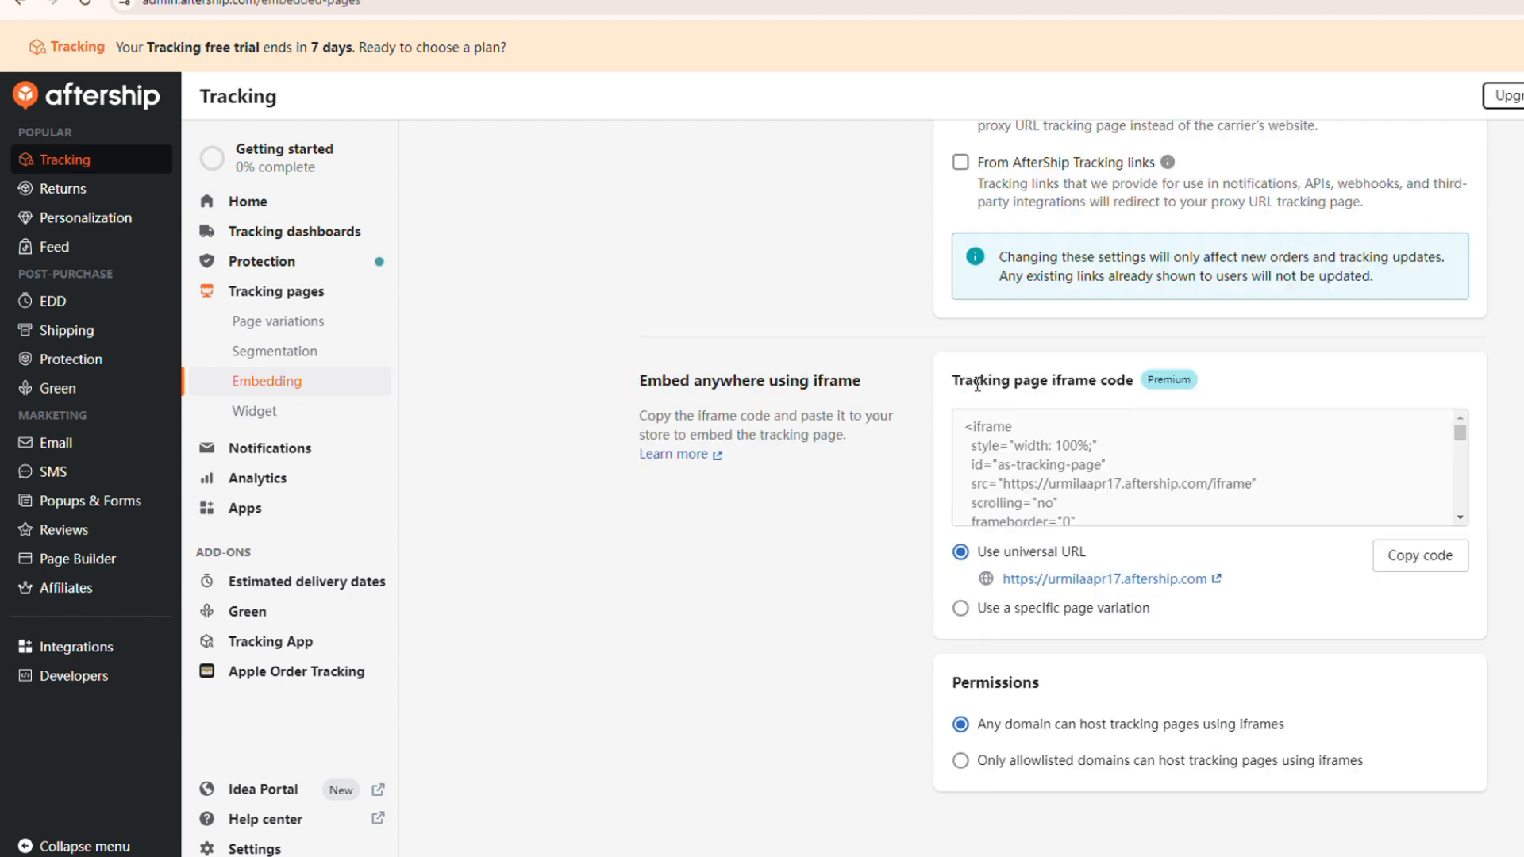
scroll(1084, 450, "down", 1)
scroll(1084, 450, "down", 3)
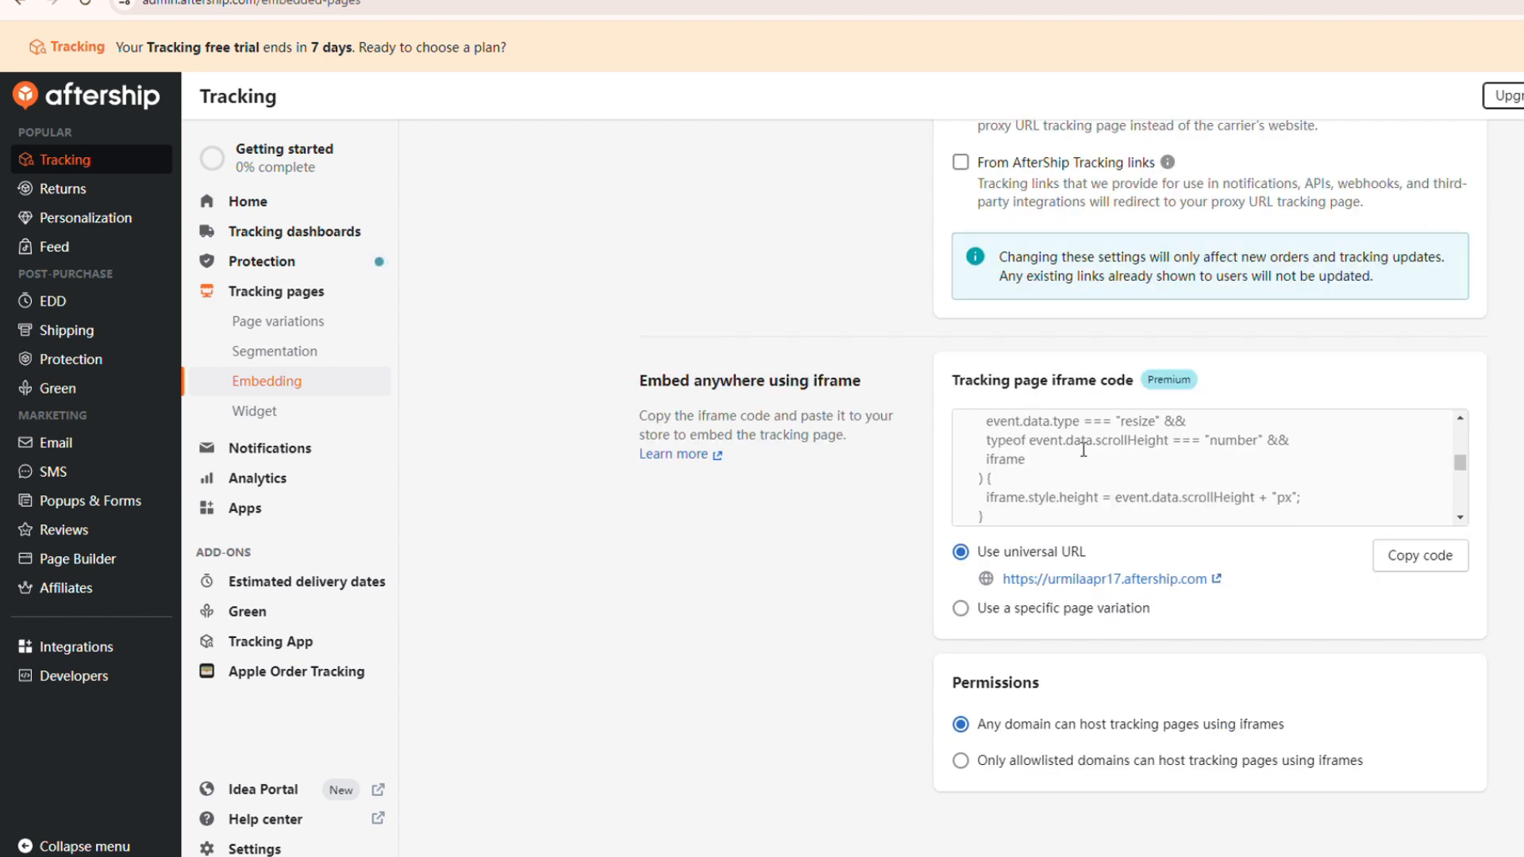
scroll(1266, 466, "up", 5)
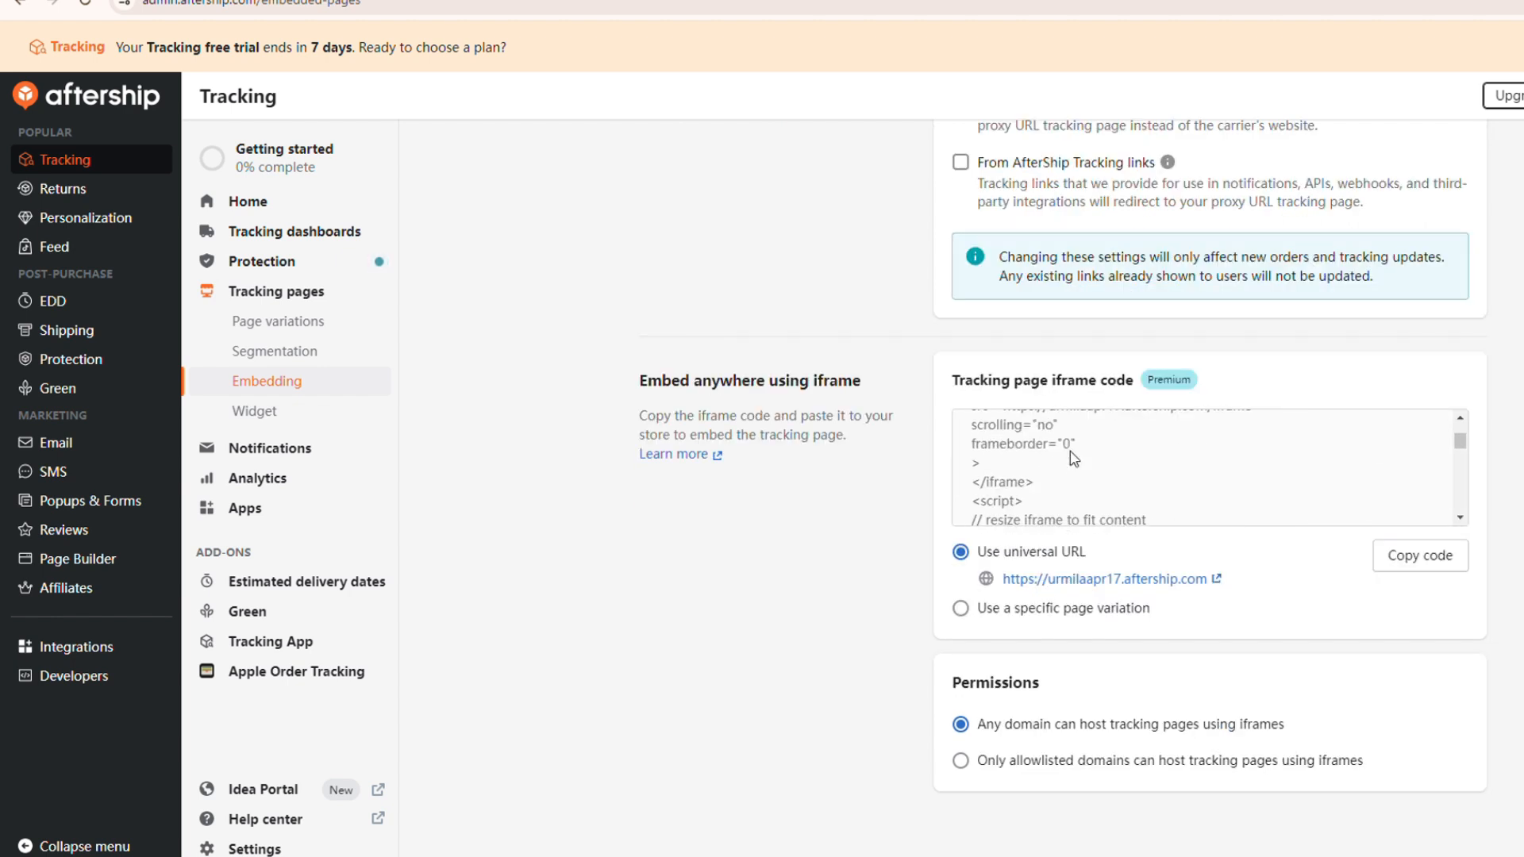
left_click(1417, 560)
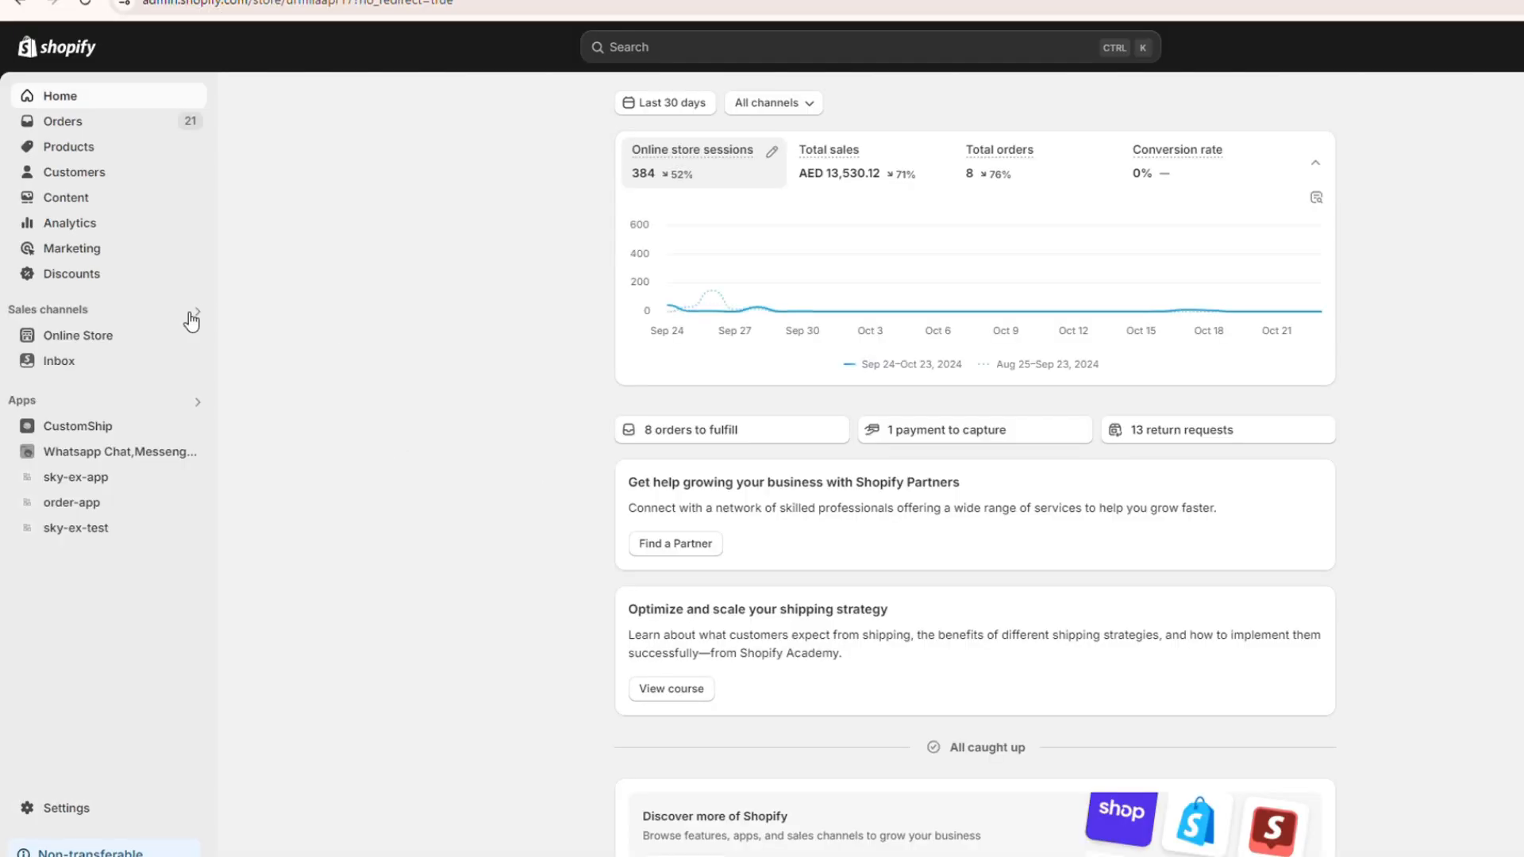
In the Shopify online store, add a page titled "Track Your Order" and switch its content editor to HTML
left_click(140, 341)
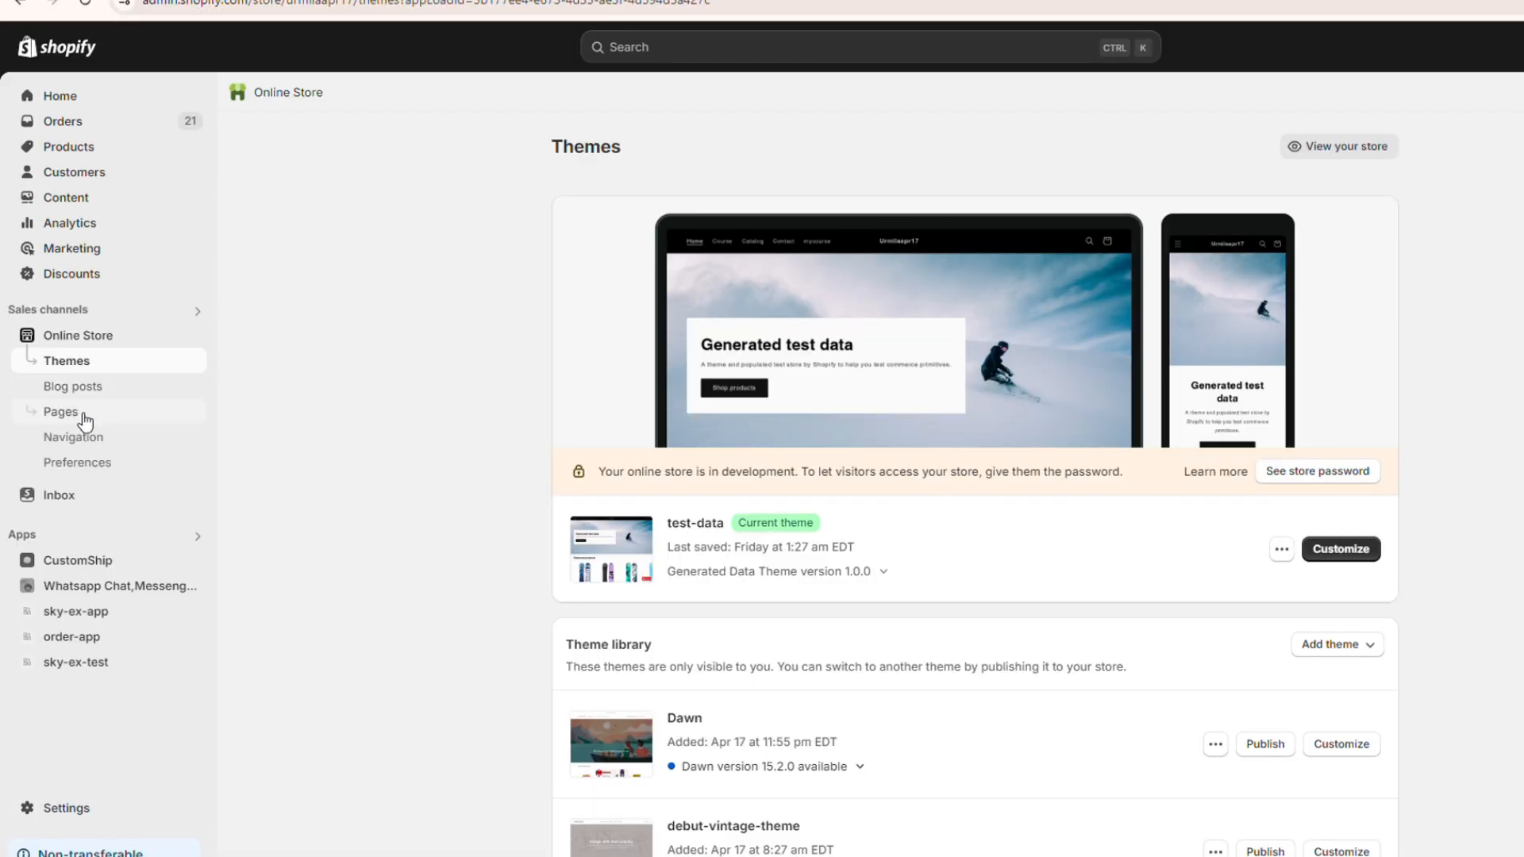
left_click(64, 412)
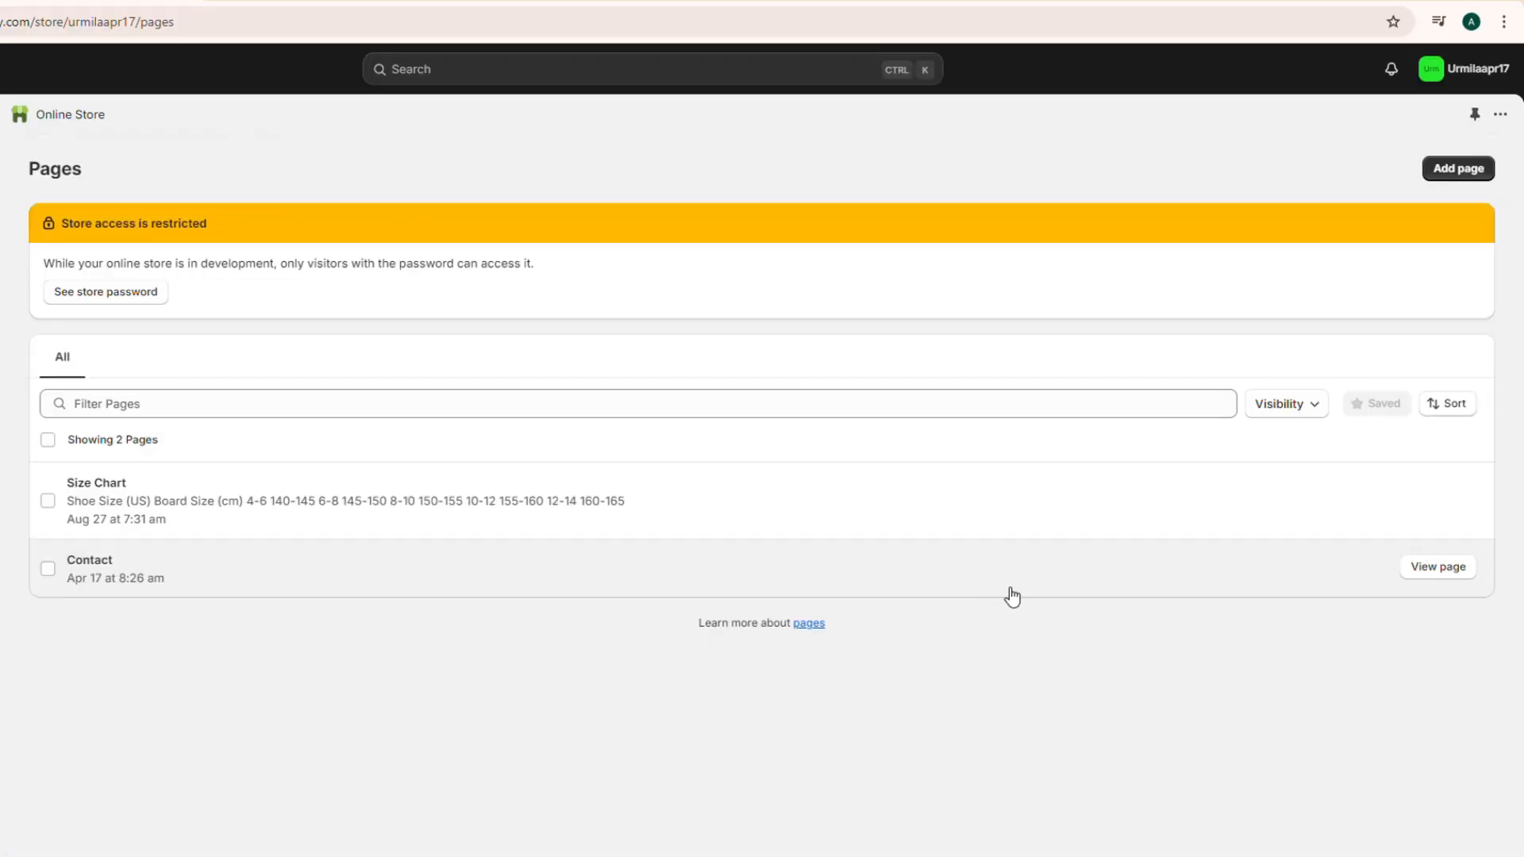
left_click(1456, 169)
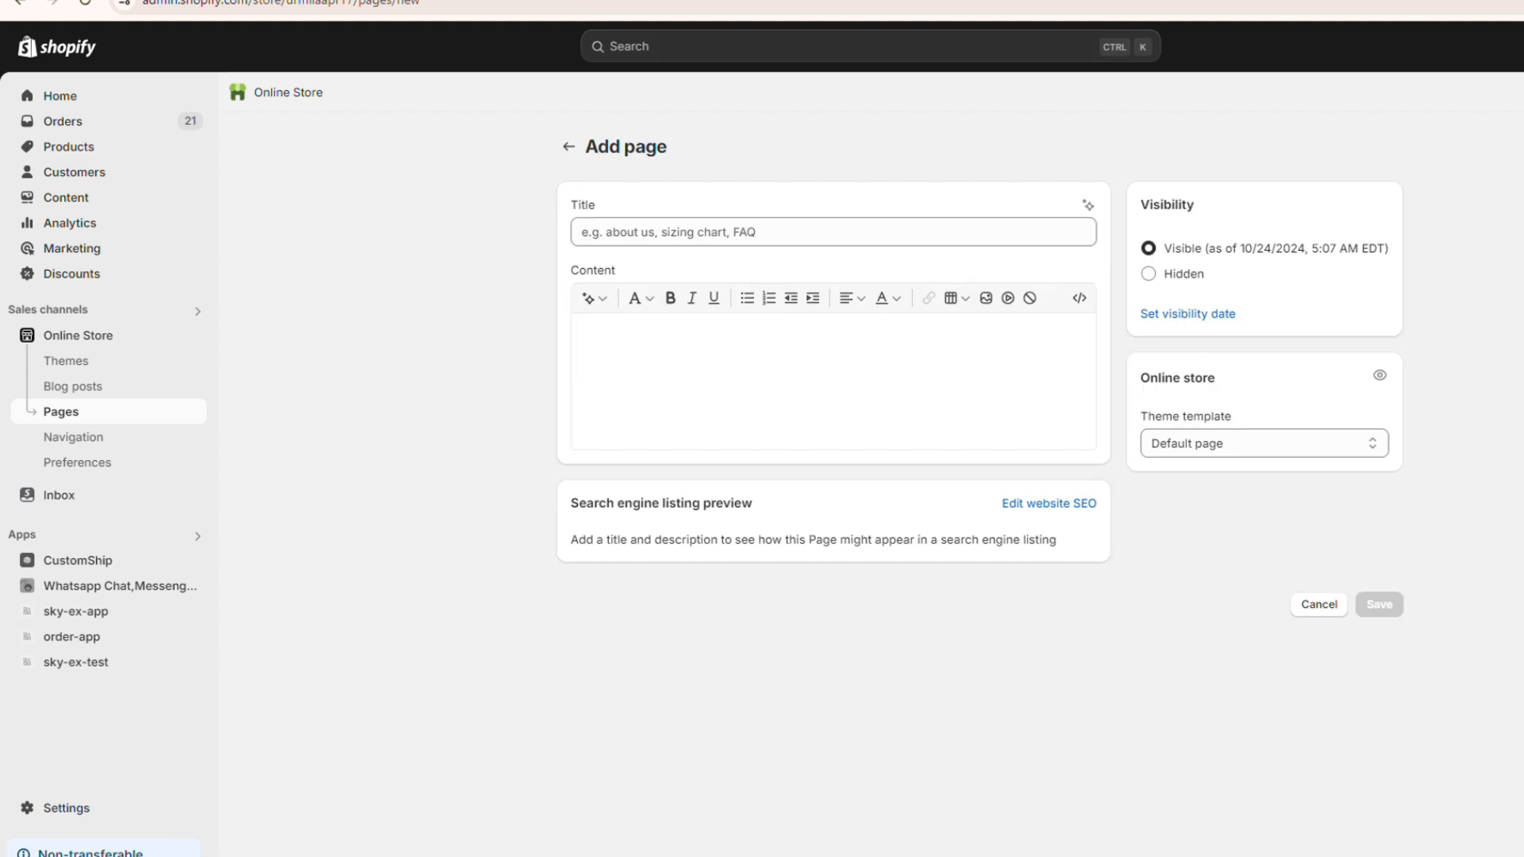
left_click(709, 235)
type("Track ")
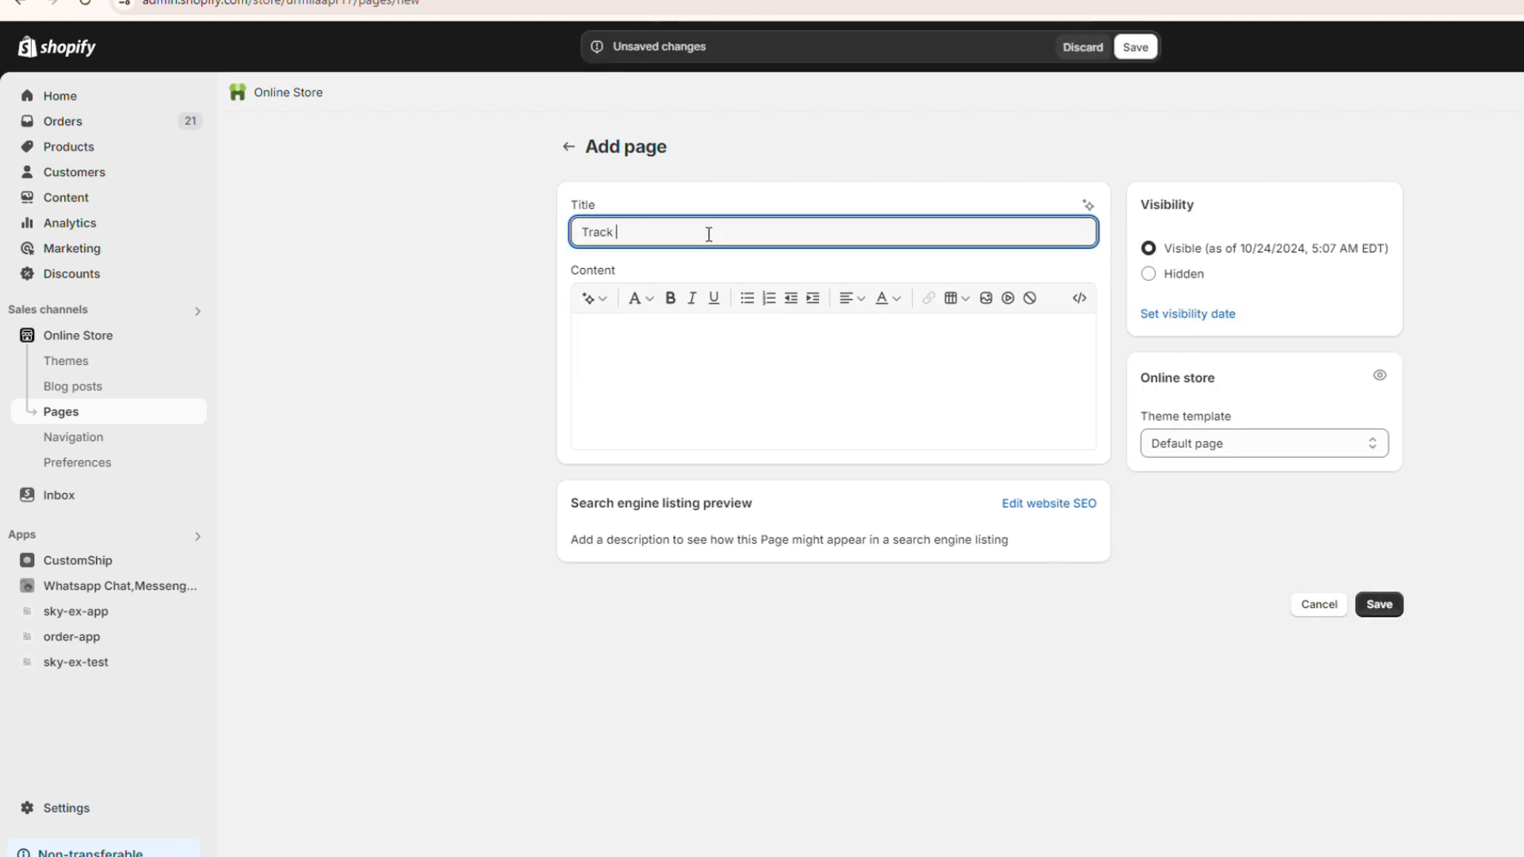
type("Your Order")
left_click(653, 372)
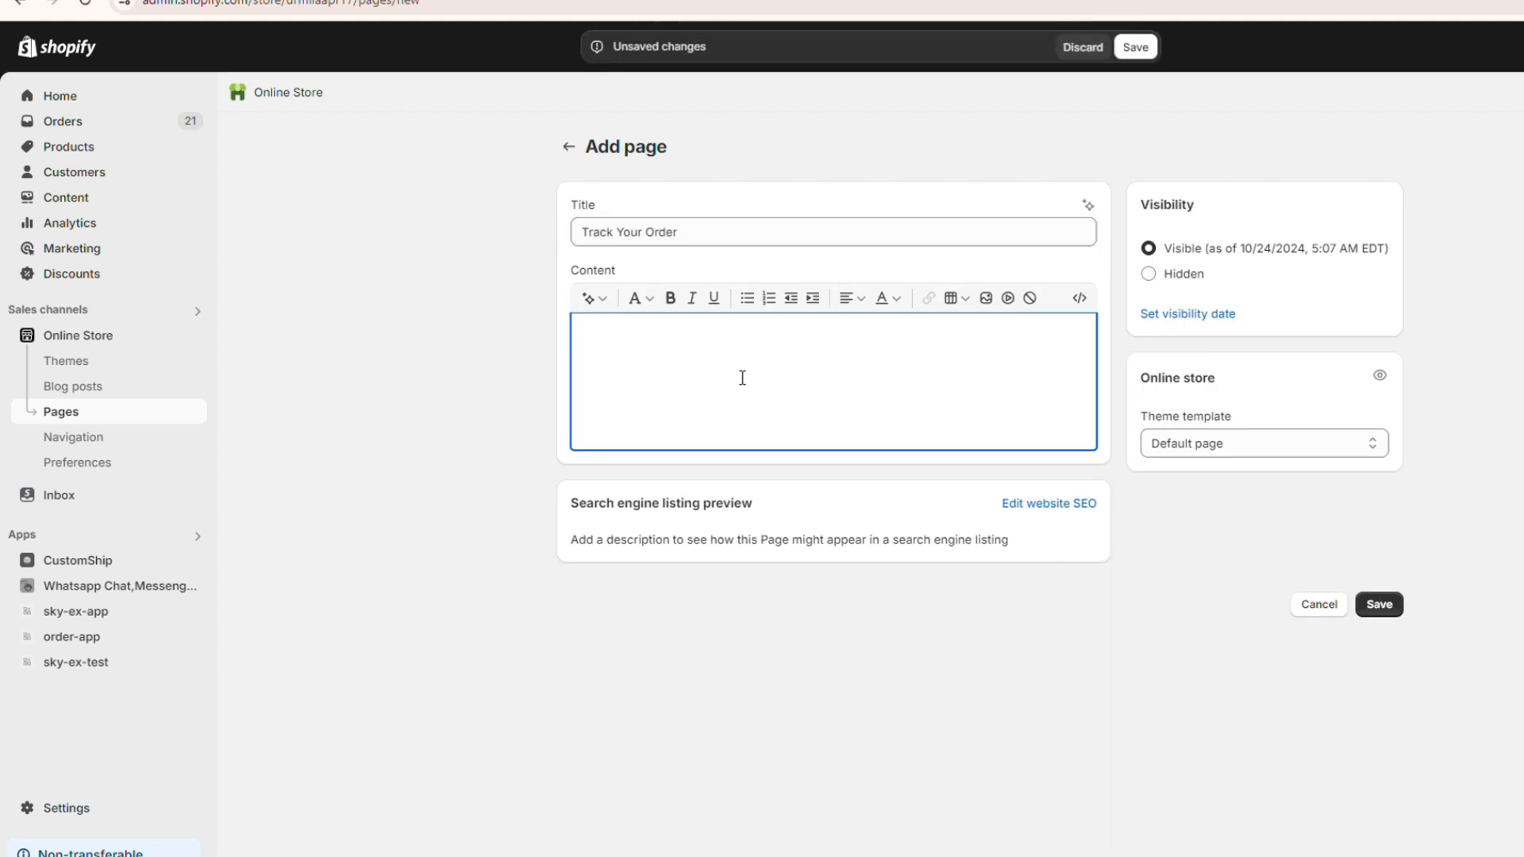
left_click(1085, 302)
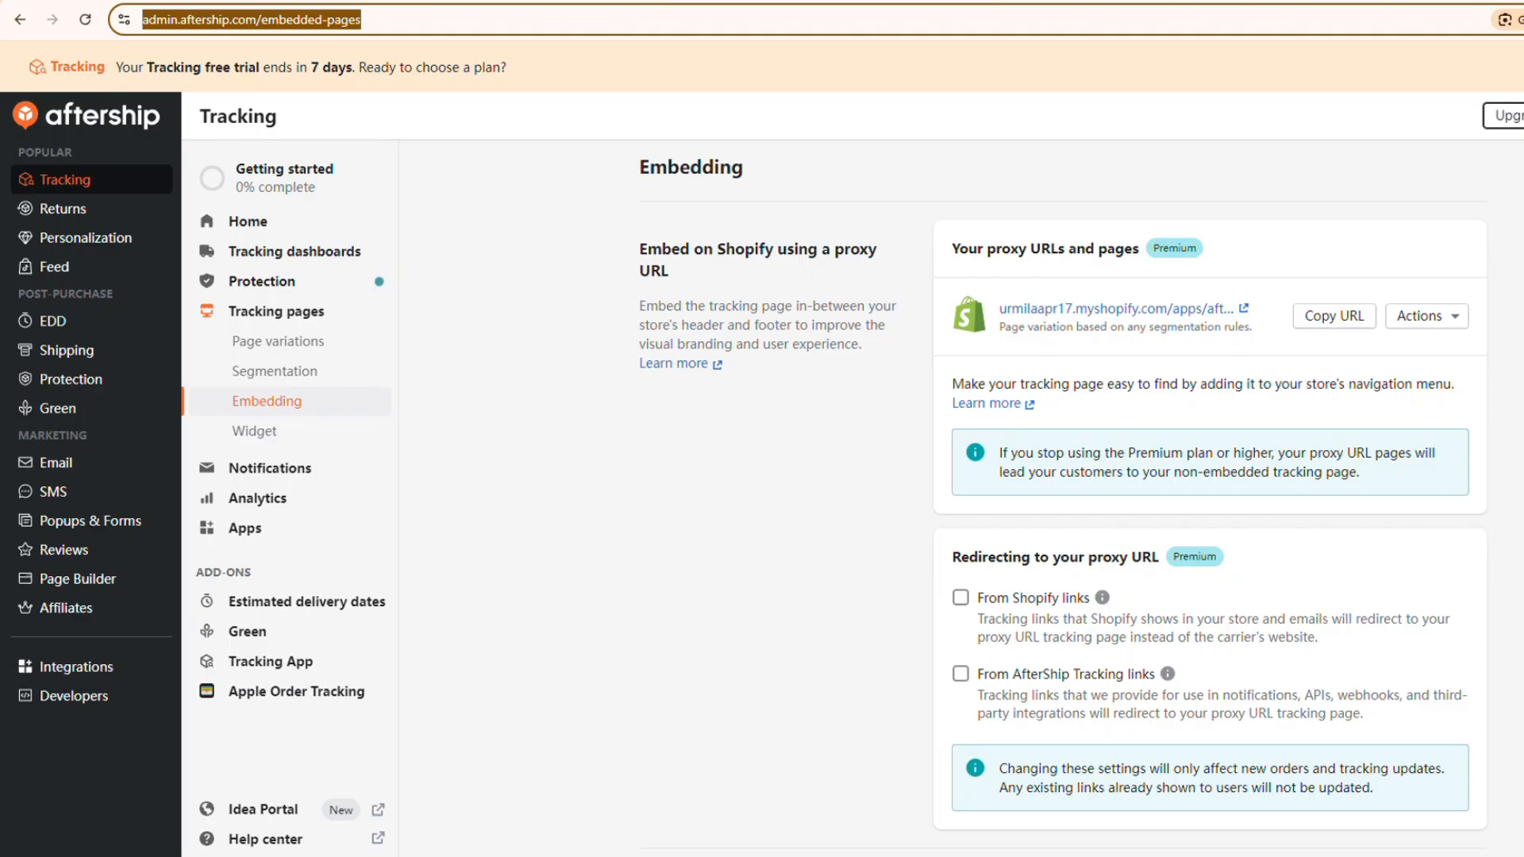
In AfterShip, open the order lookup widget settings and examine the lookup options, landing page URL and generated code
scroll(289, 429, "down", 6)
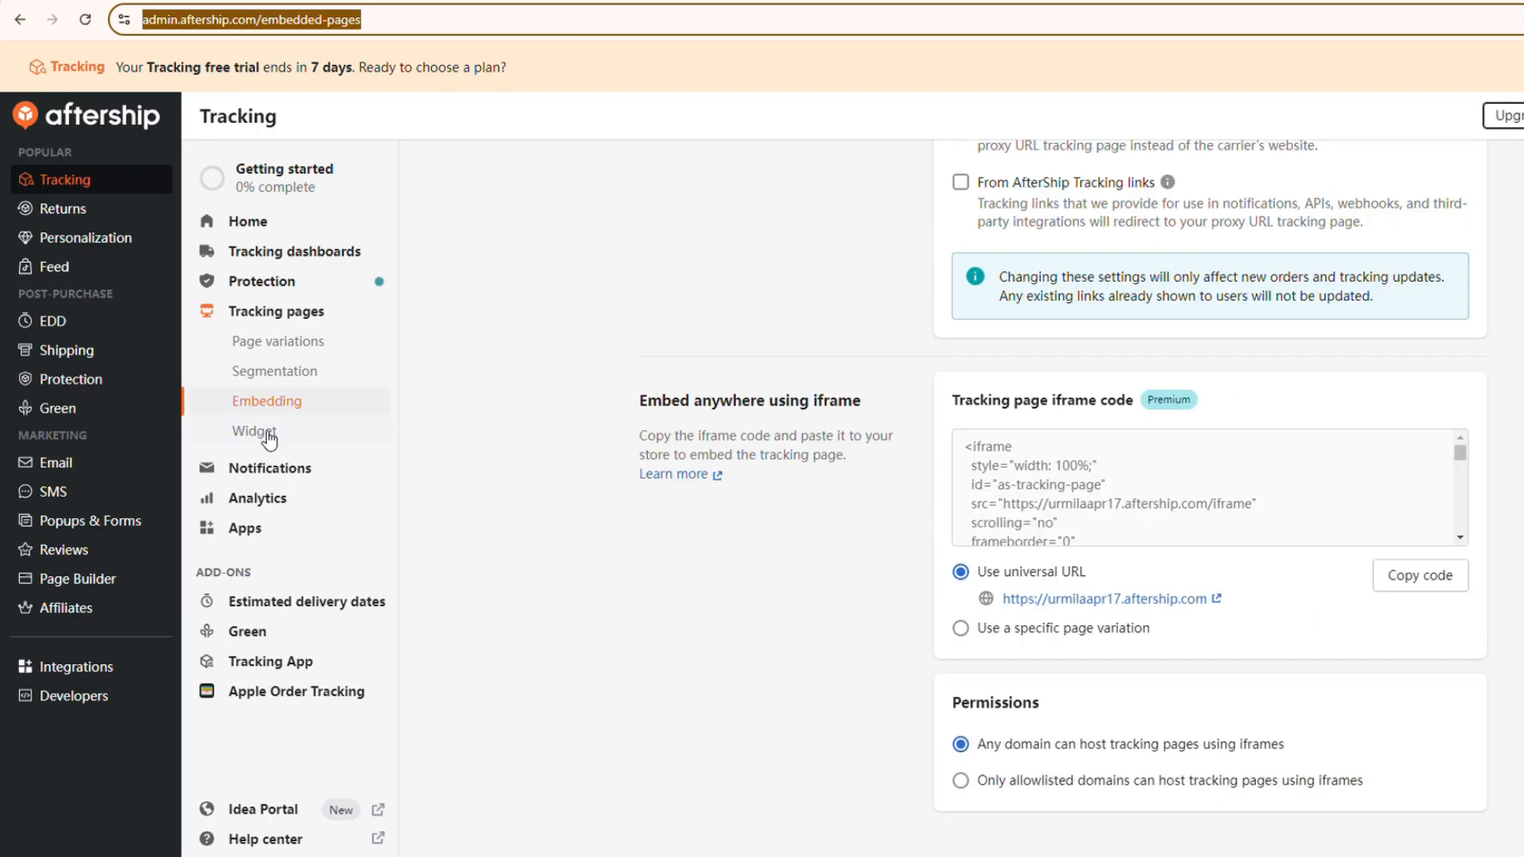
left_click(268, 432)
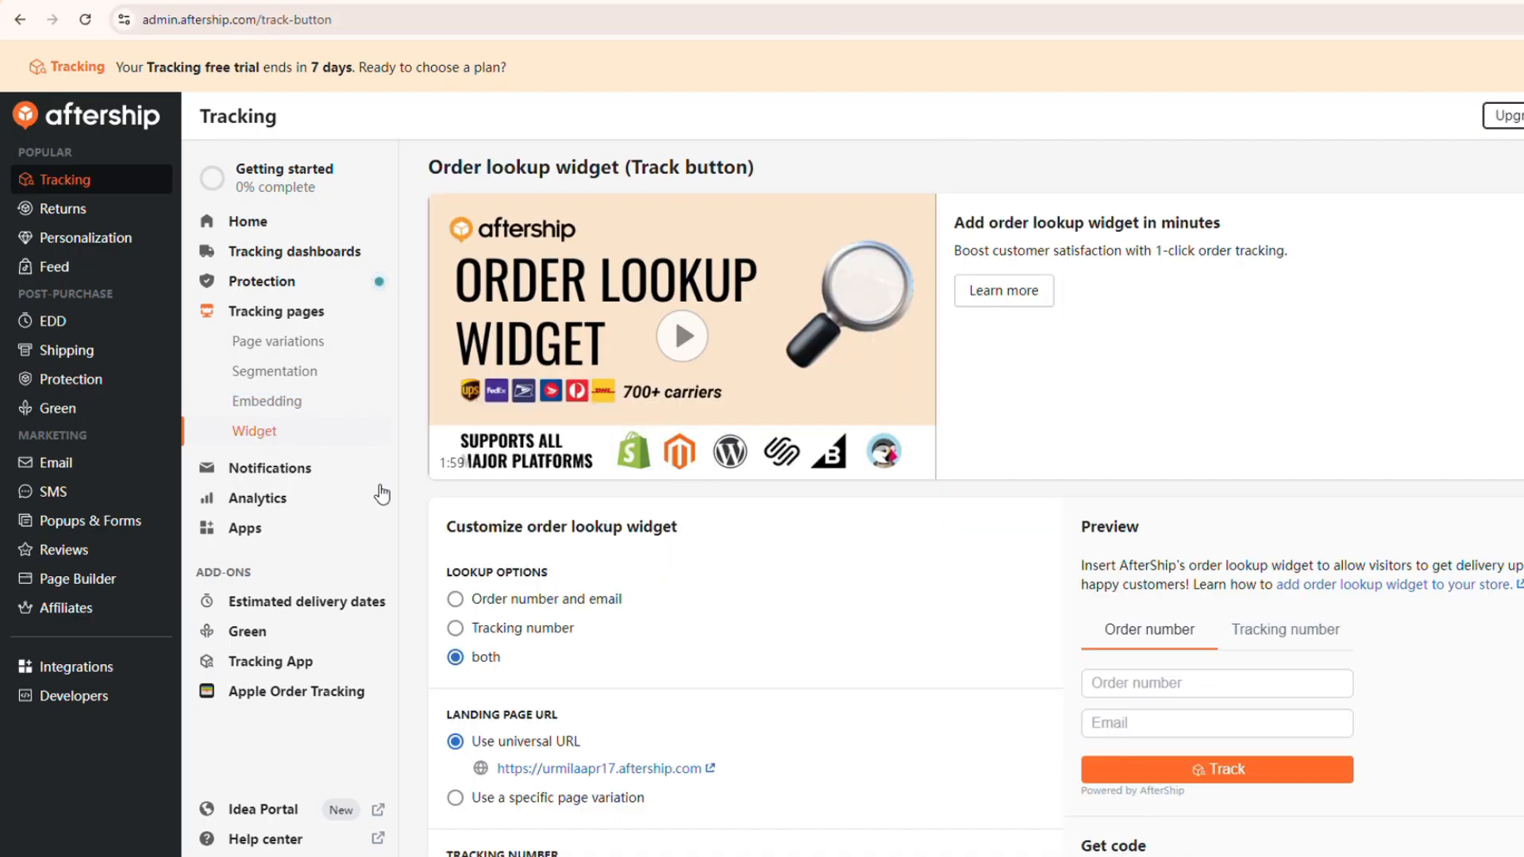
scroll(750, 592, "down", 3)
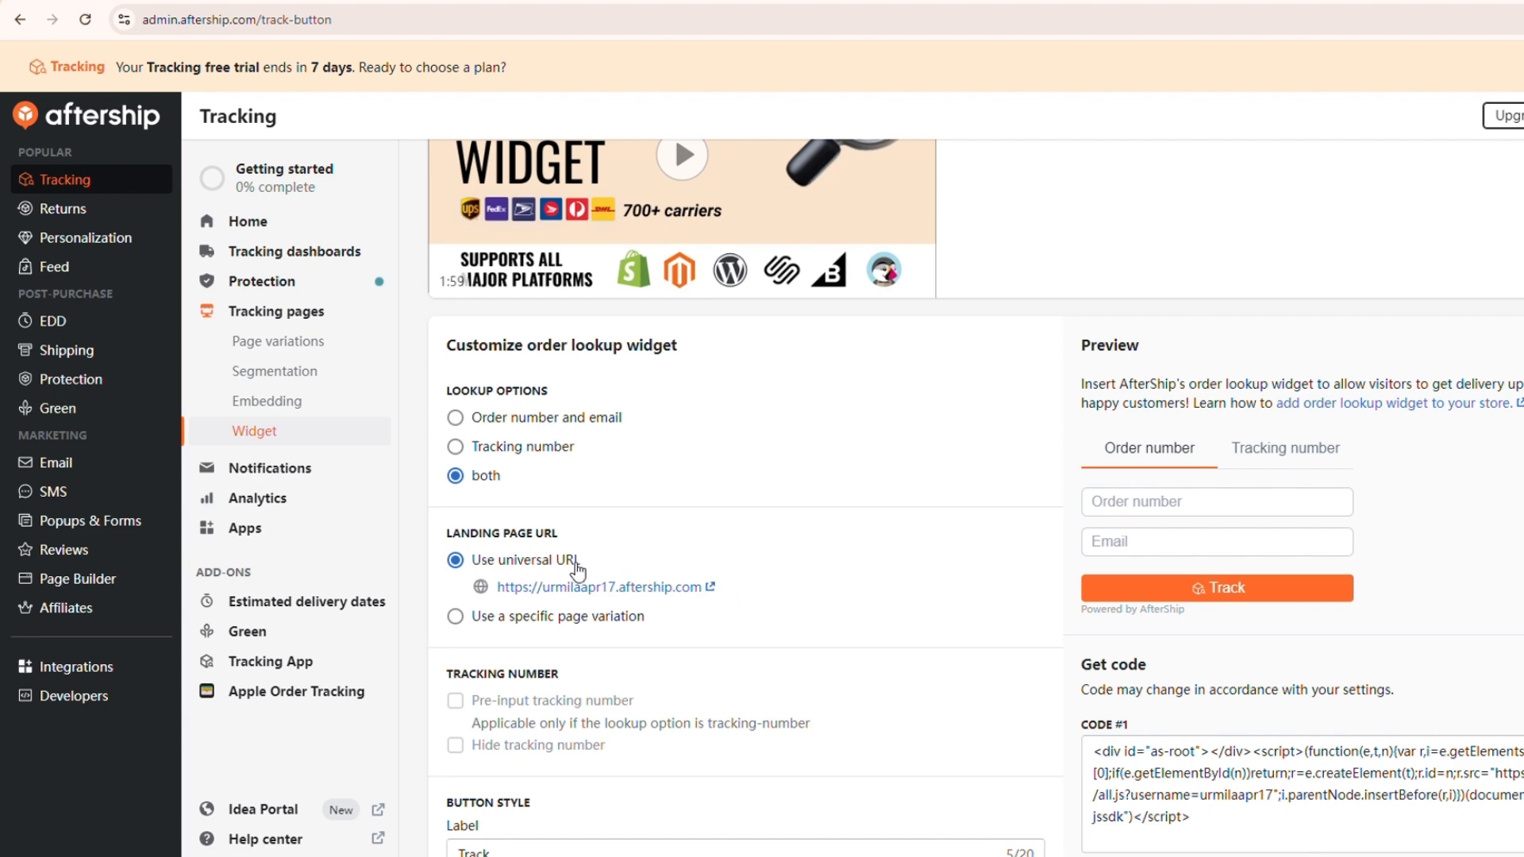
scroll(577, 570, "down", 3)
scroll(373, 534, "down", 1)
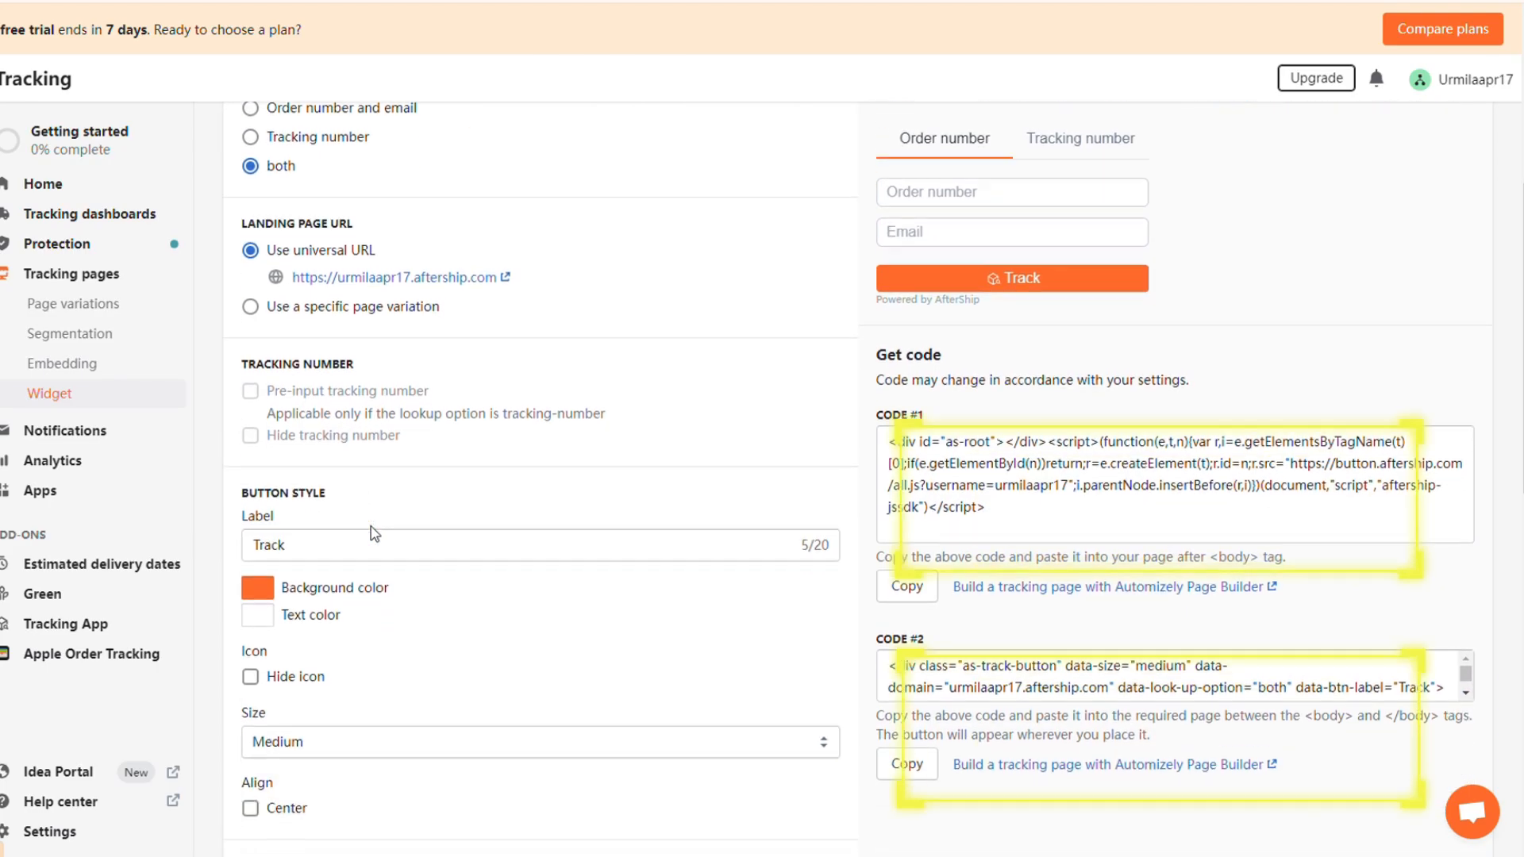
scroll(373, 533, "down", 1)
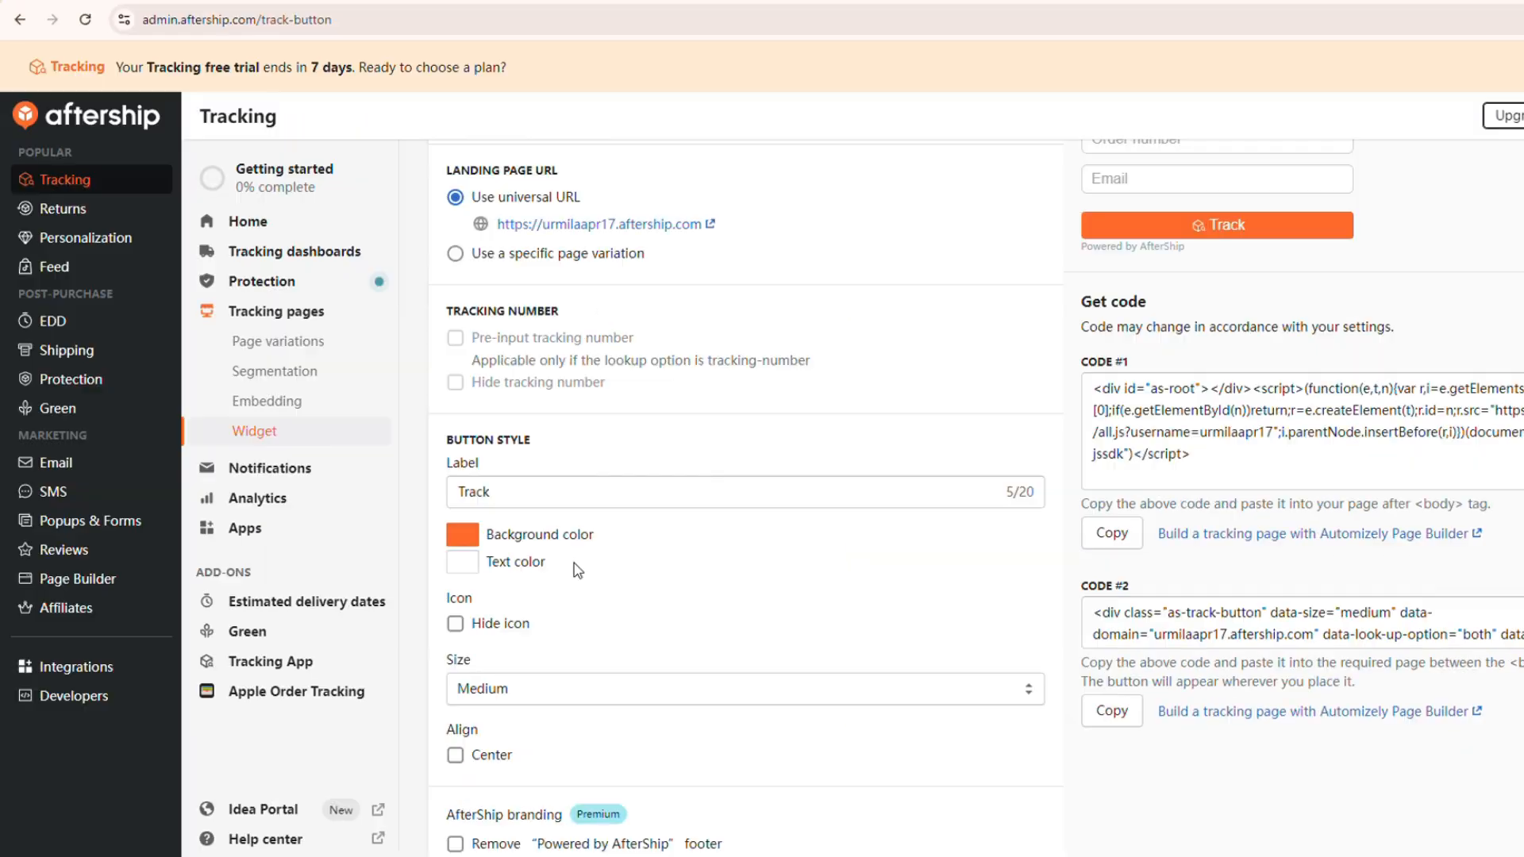
Style the order lookup widget with a hidden icon, Large size and centered alignment, and remove its "Powered by AfterShip" footer
left_click(261, 497)
left_click(431, 530)
scroll(397, 515, "down", 1)
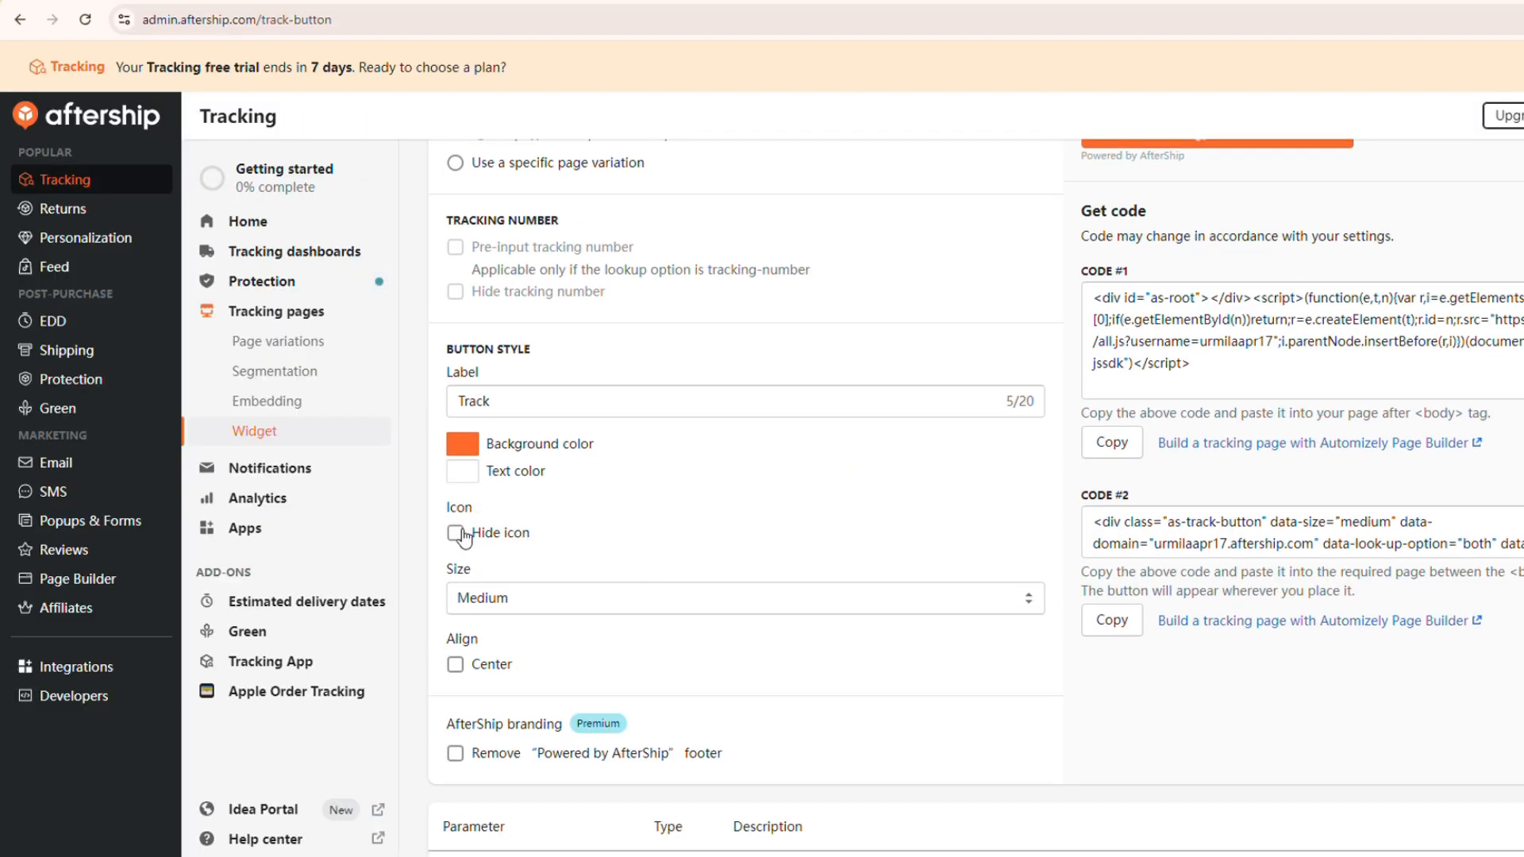
left_click(456, 533)
scroll(476, 540, "down", 1)
left_click(550, 513)
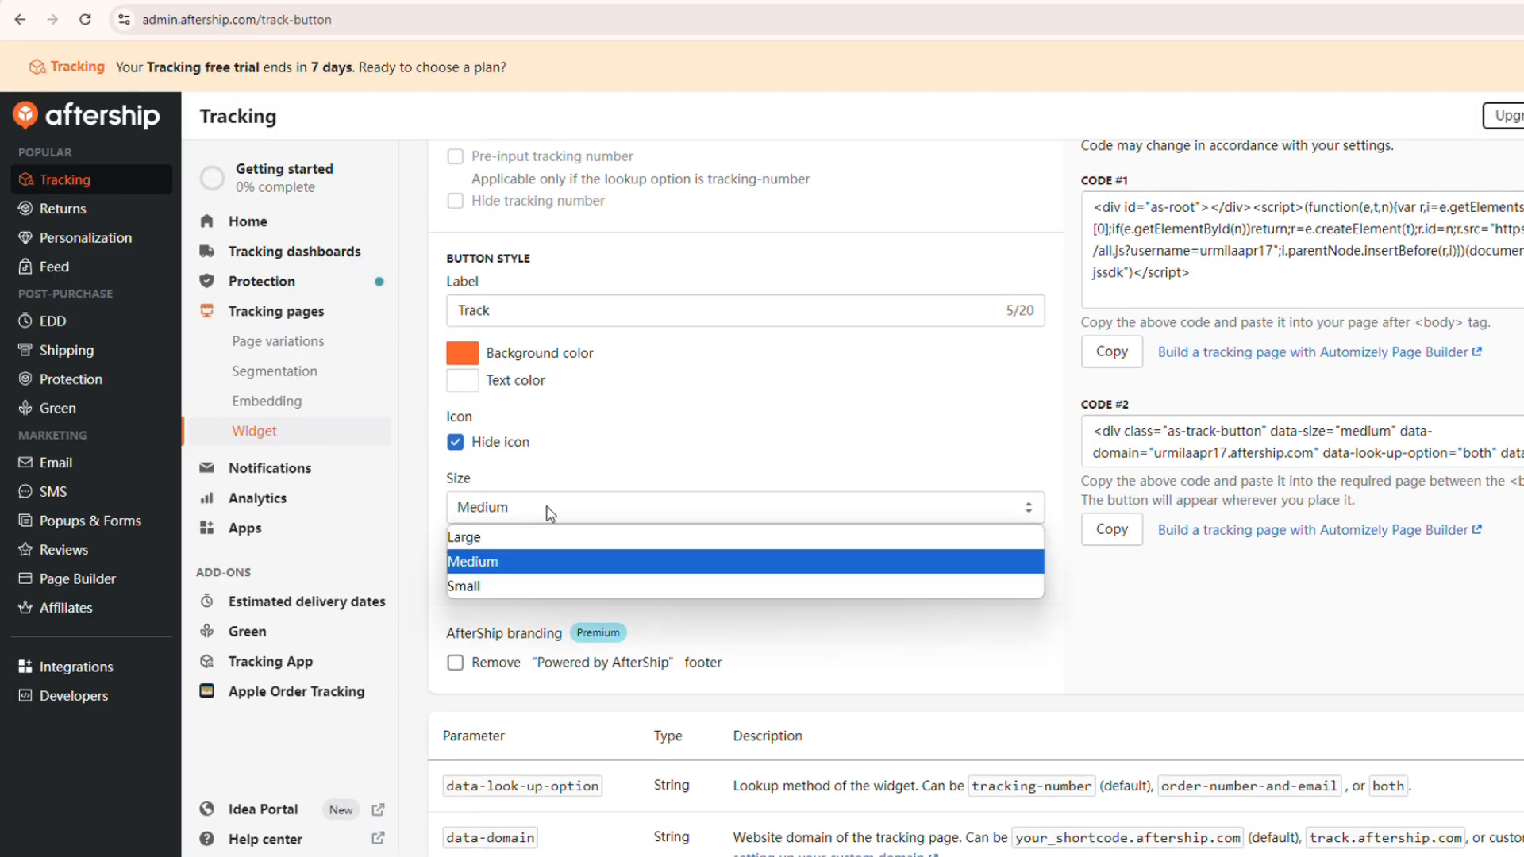
left_click(521, 537)
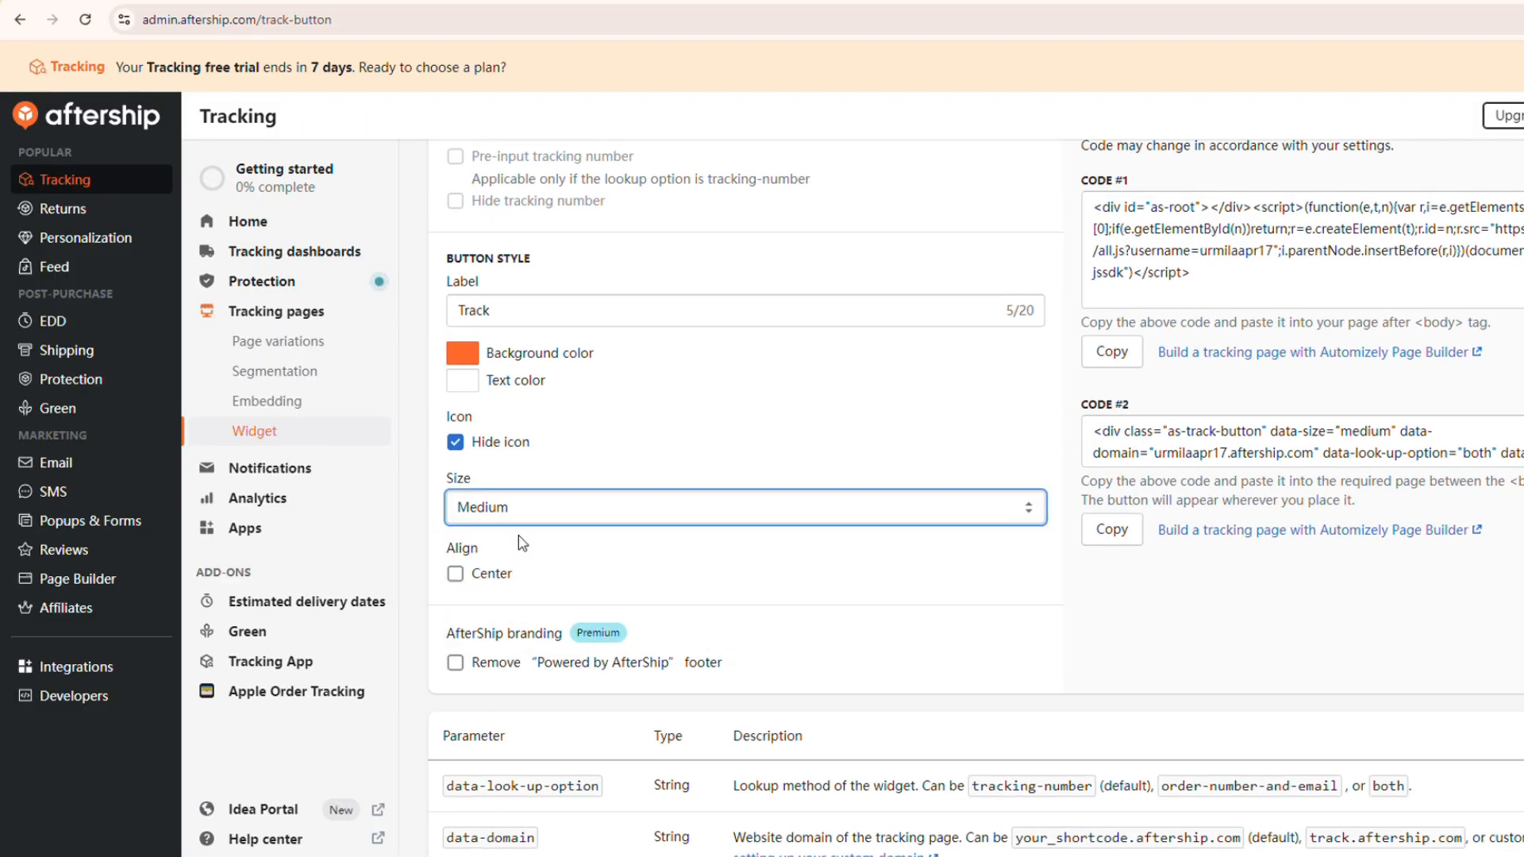
left_click(456, 574)
scroll(458, 578, "down", 1)
left_click(457, 573)
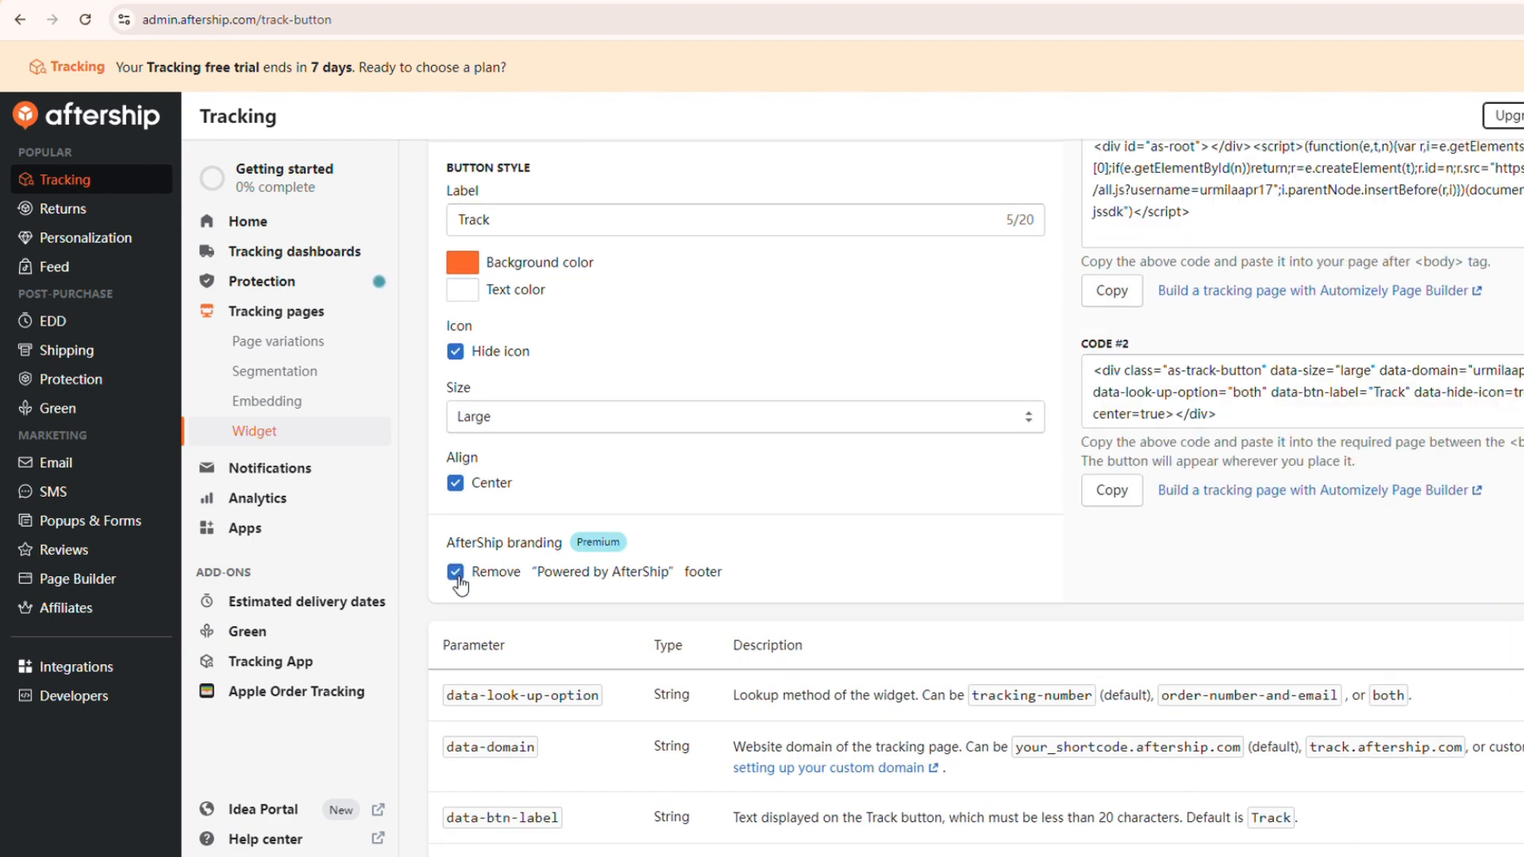
Copy Code #1 of the order lookup widget and check the widget preview
scroll(902, 490, "up", 2)
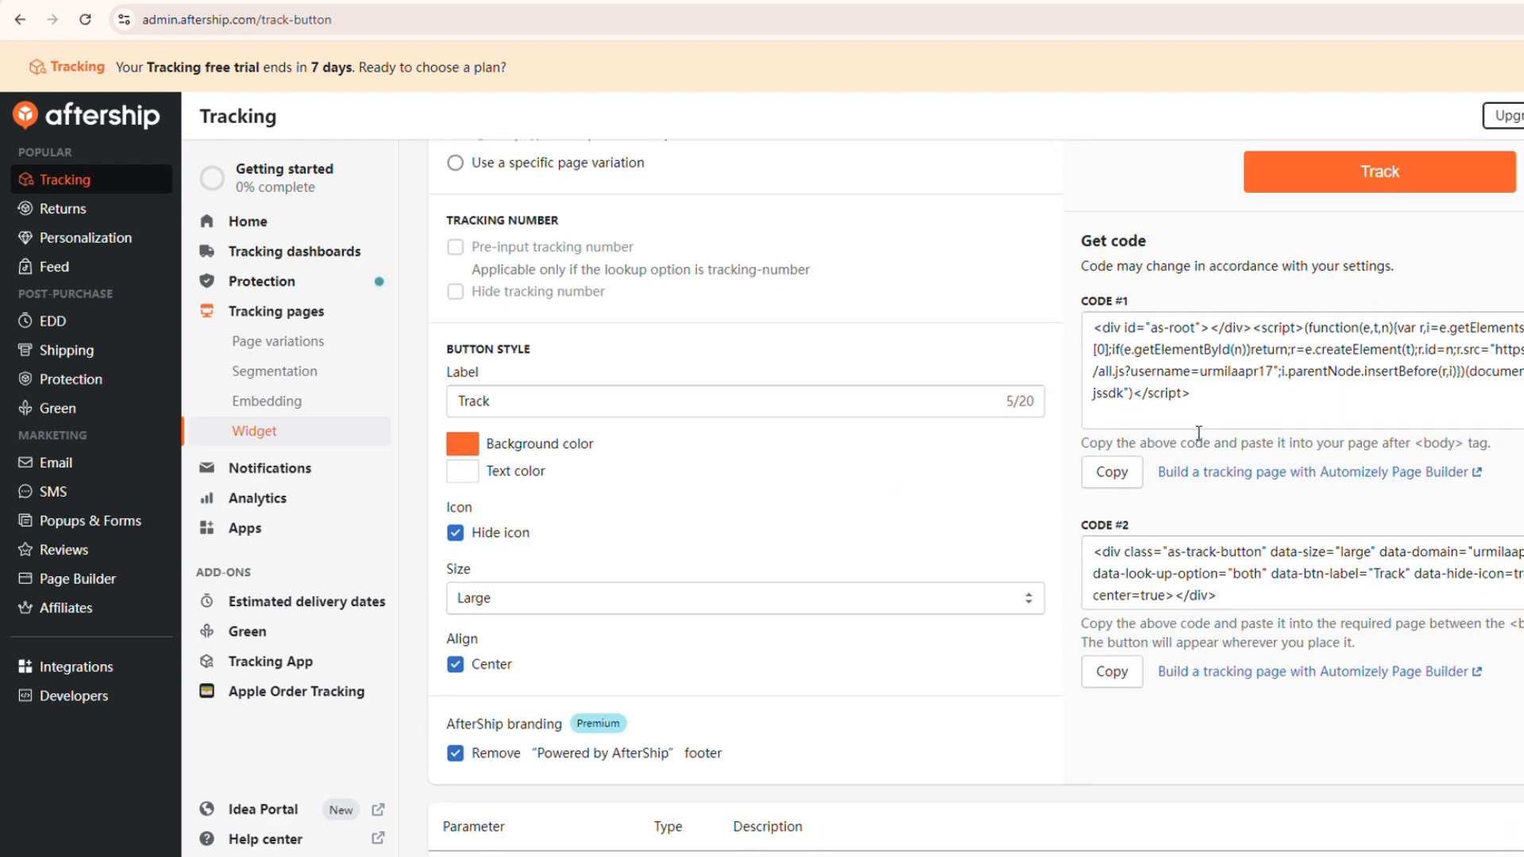
left_click(1252, 380)
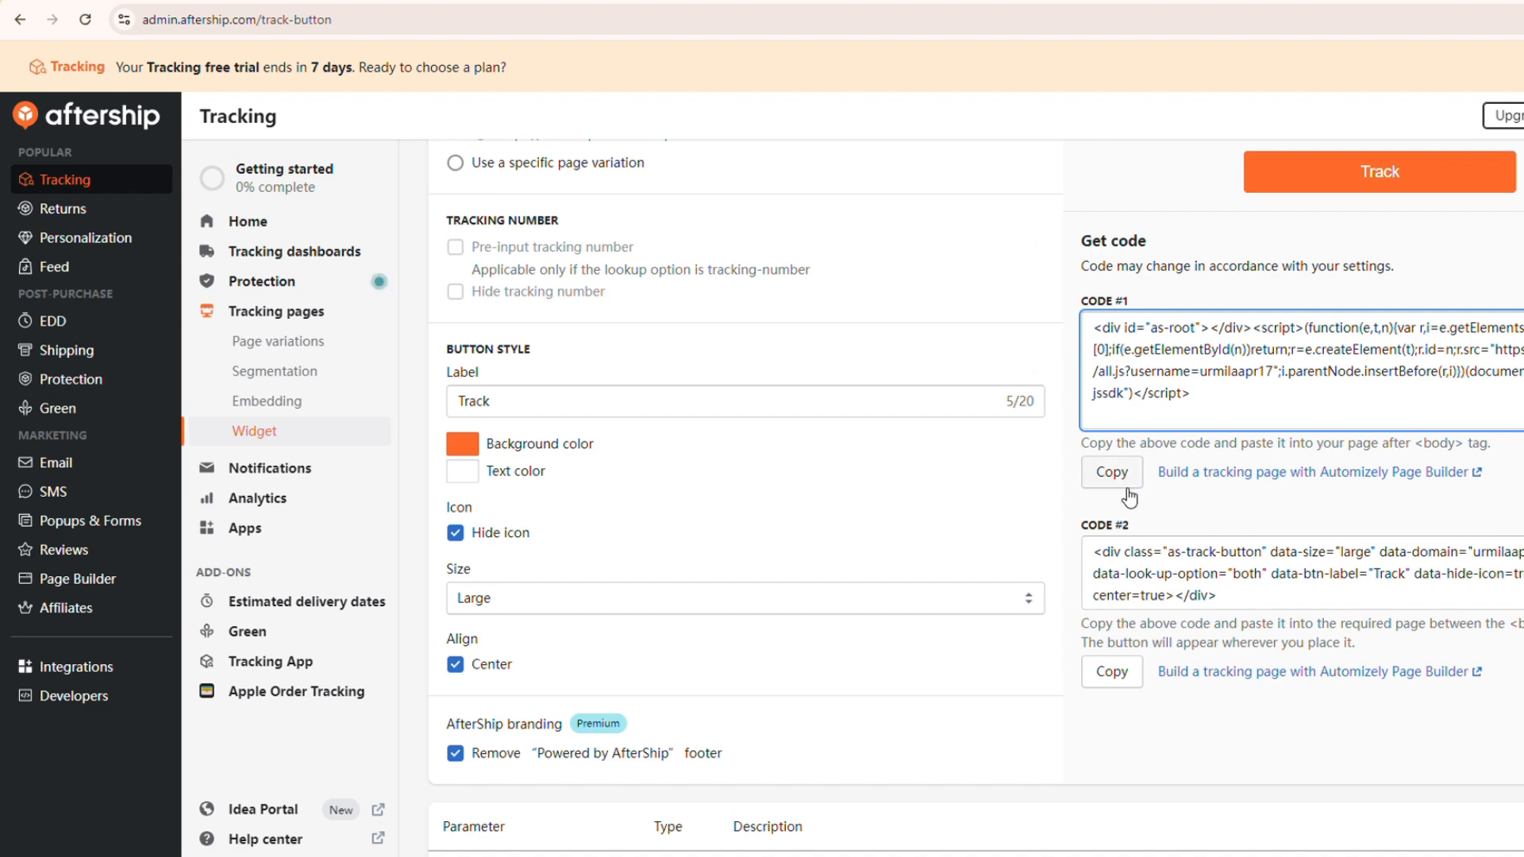
left_click(1112, 472)
scroll(1121, 469, "up", 5)
scroll(1122, 469, "down", 2)
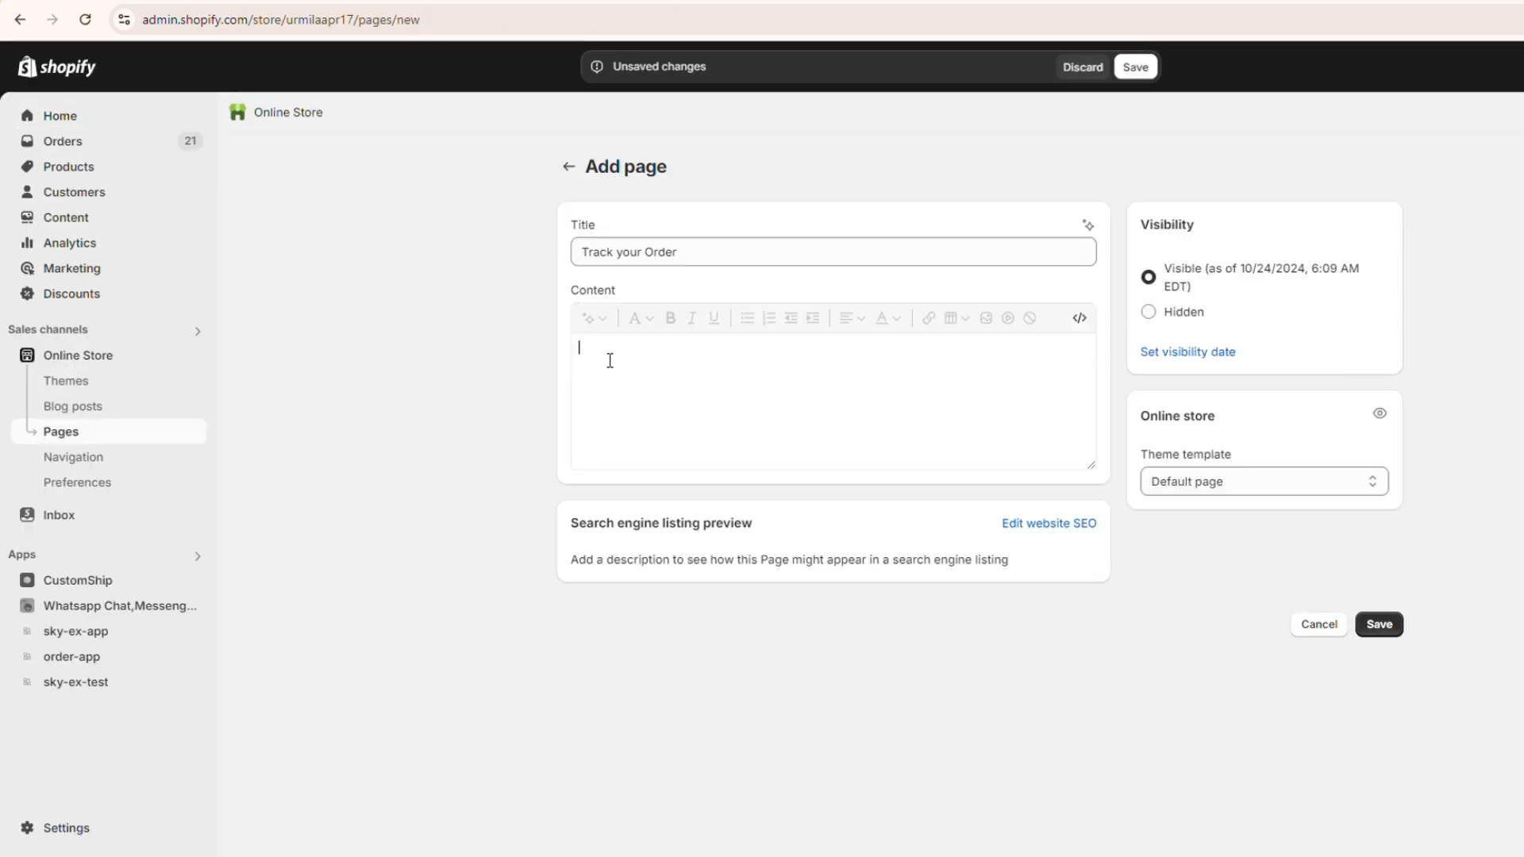
In Shopify, insert the copied widget script into the "Track your Order" page's HTML content, save the page and view it
key("ctrl+v")
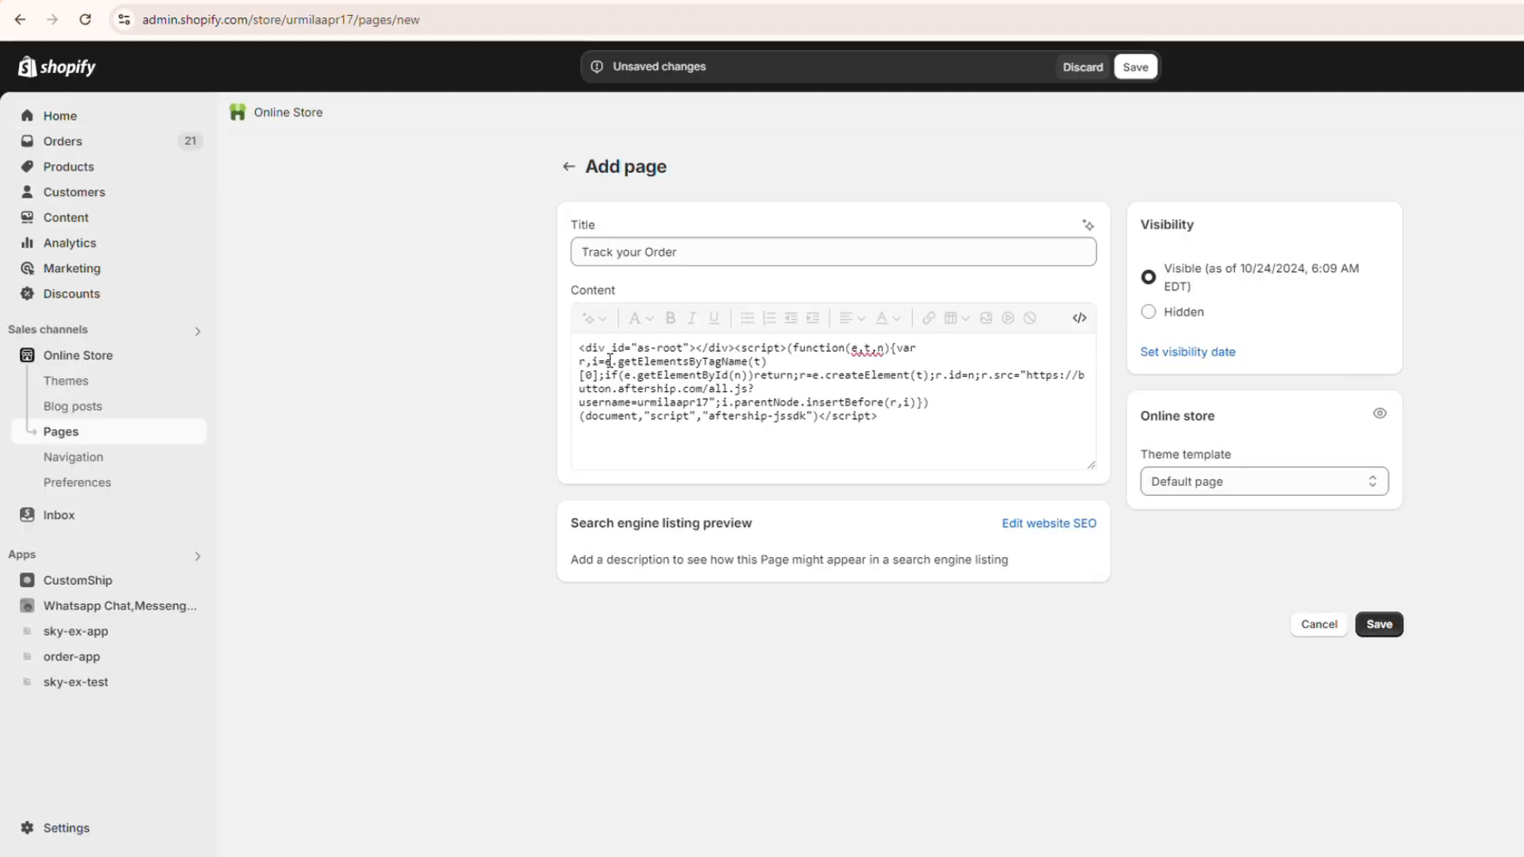
left_click(1135, 67)
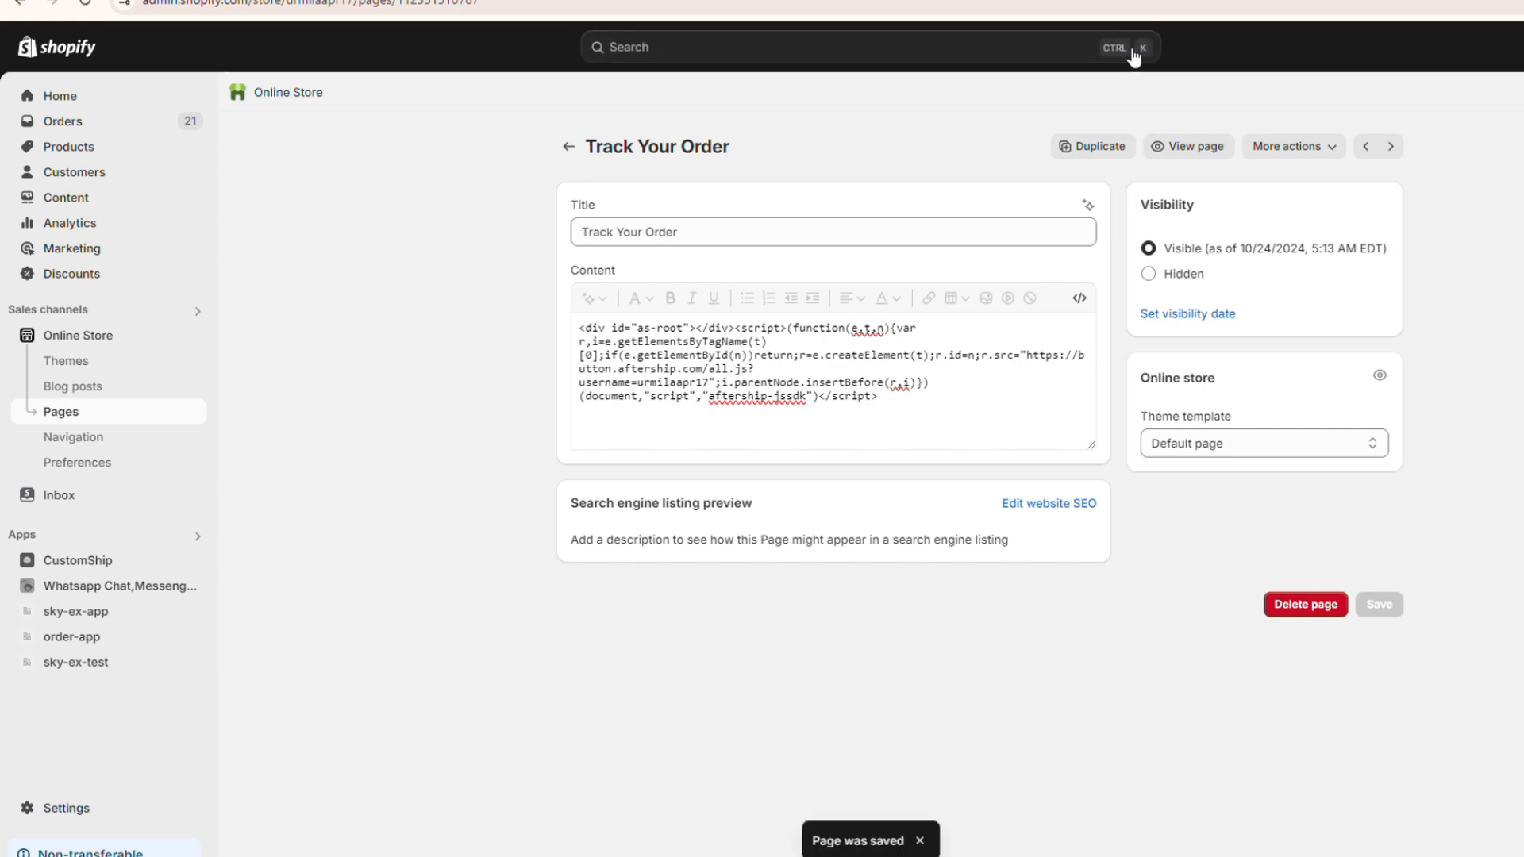
left_click(1194, 147)
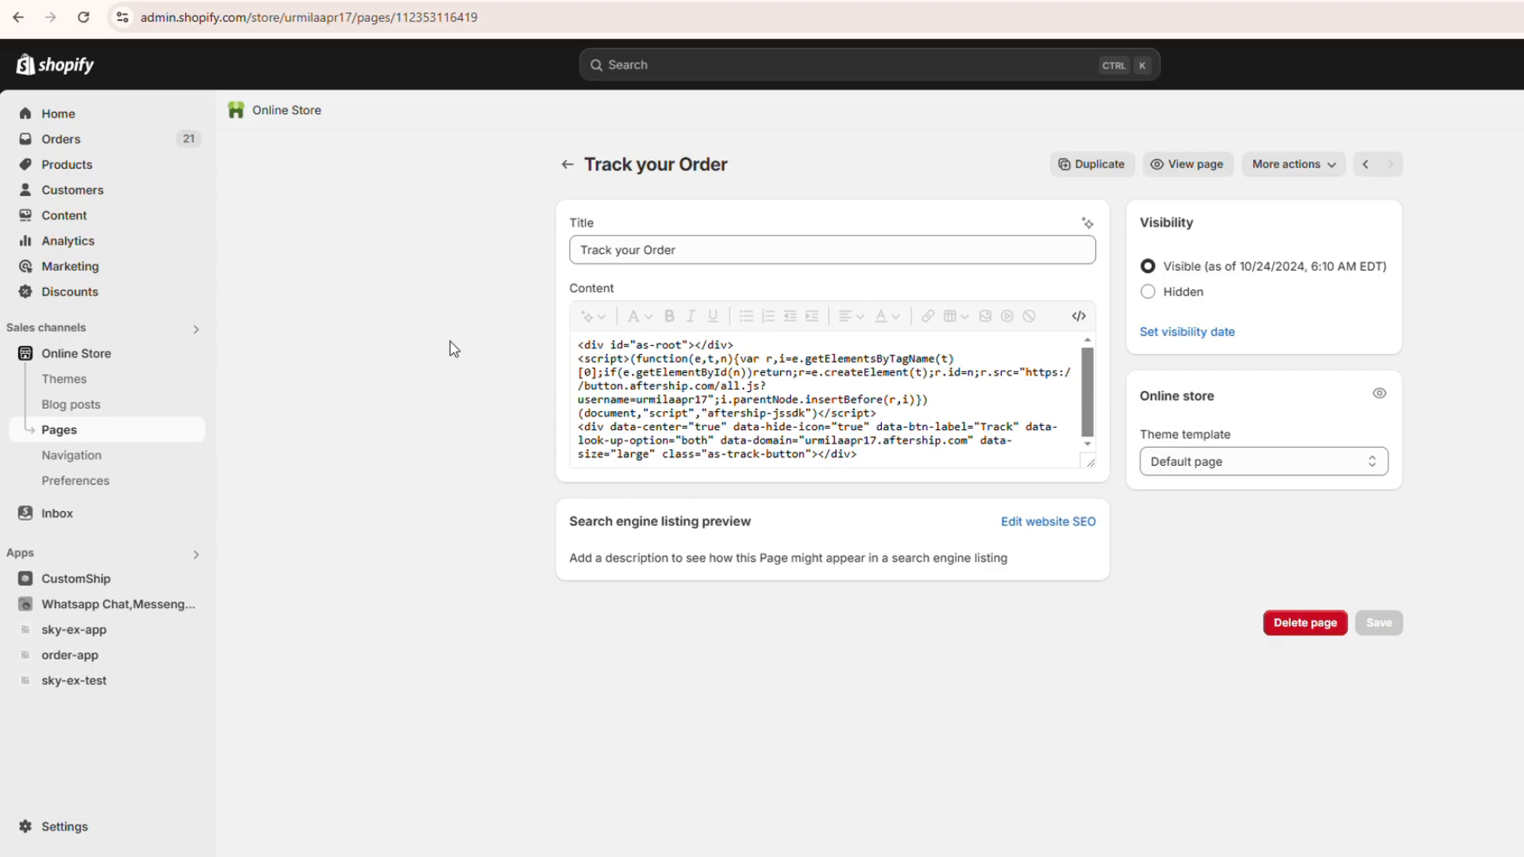
Add a menu item linking to the "Track your Order" page at the end of the store's Main menu and save the menu
left_click(87, 459)
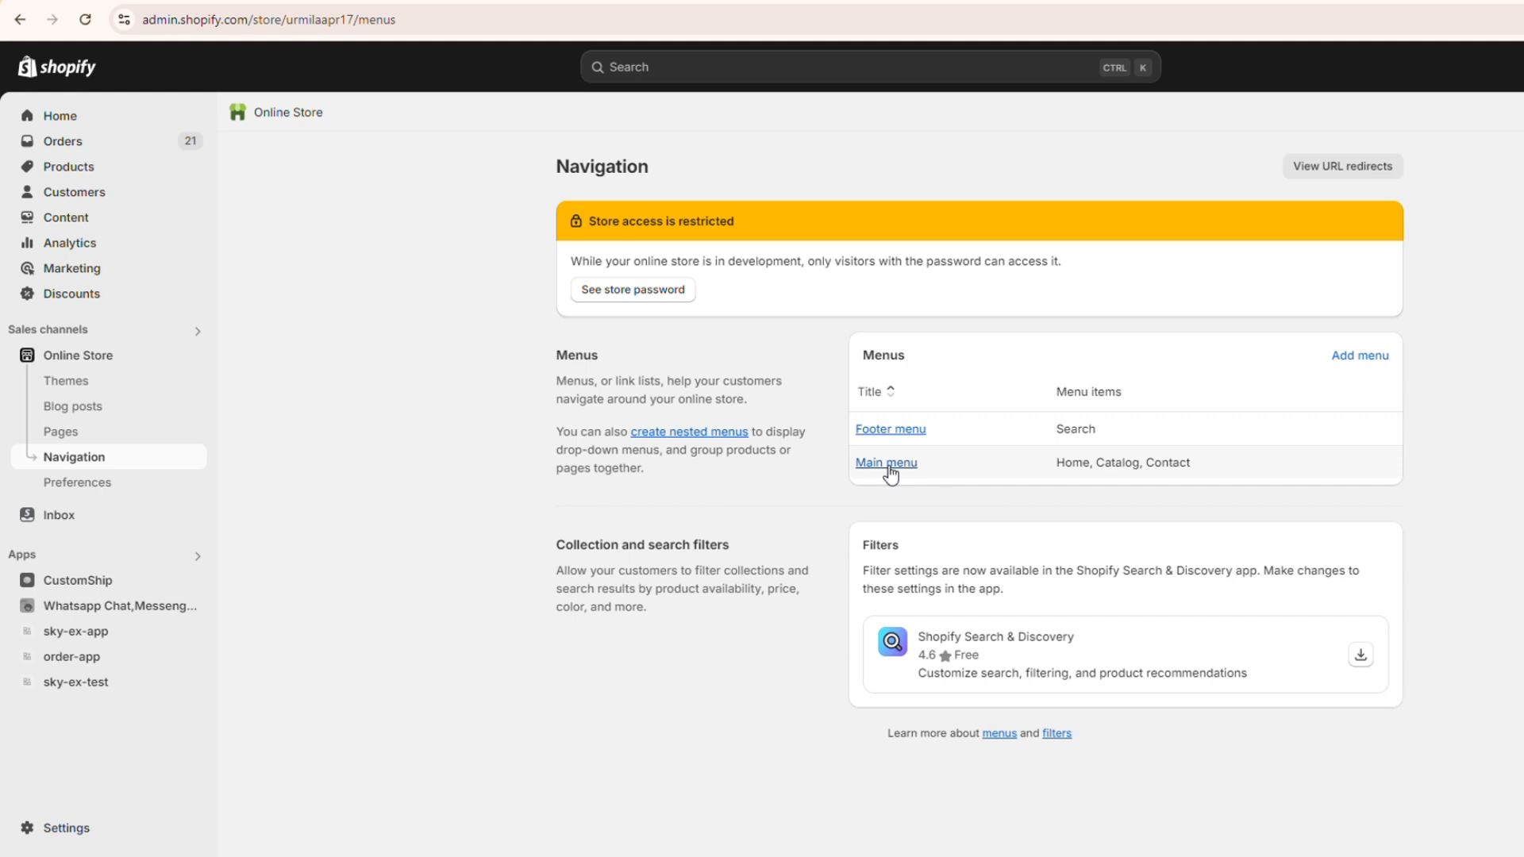
left_click(889, 464)
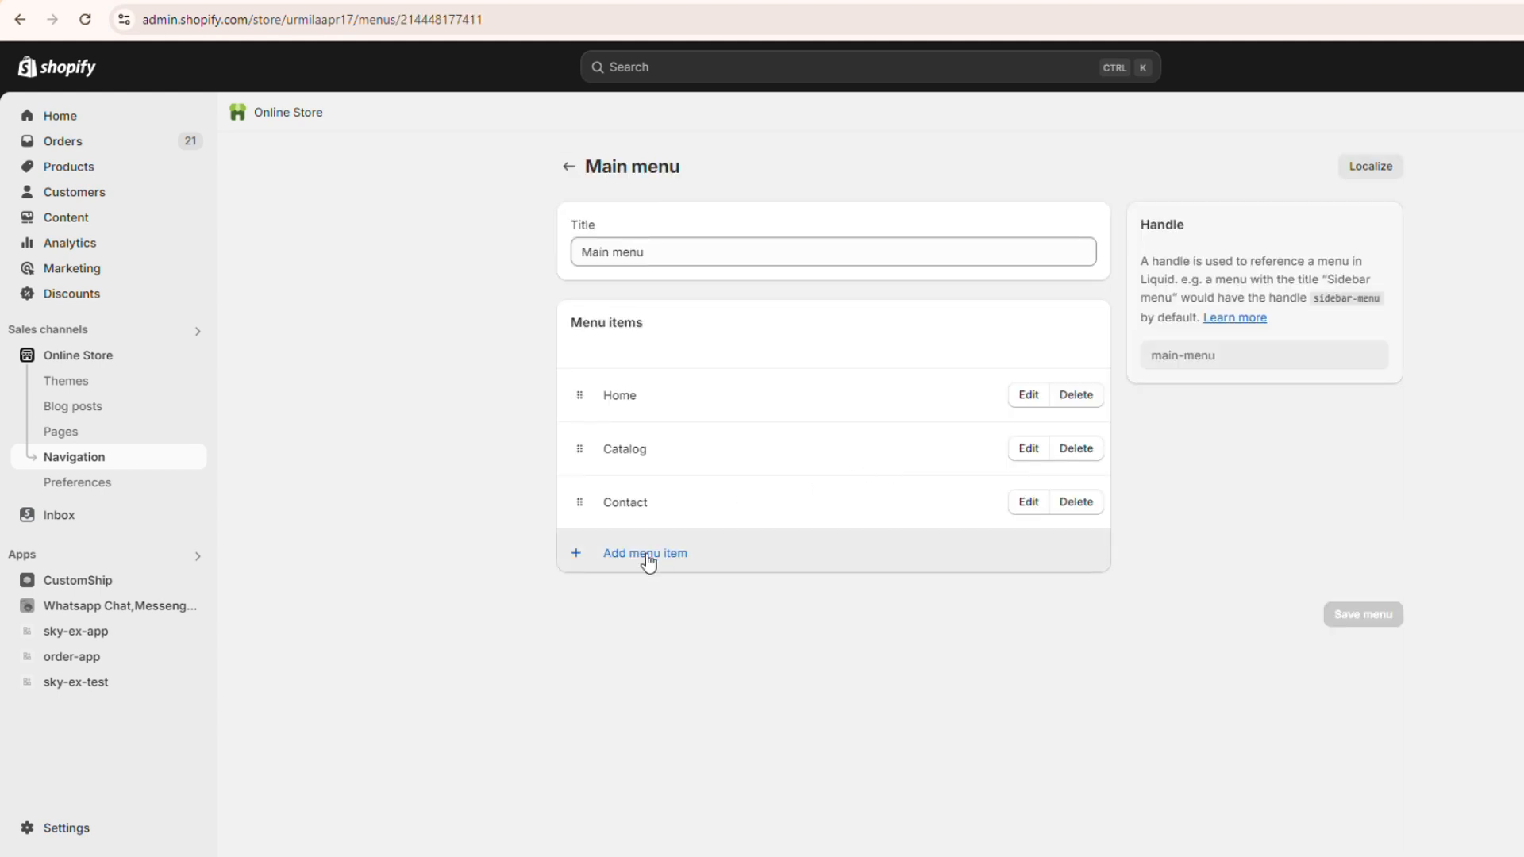
left_click(647, 561)
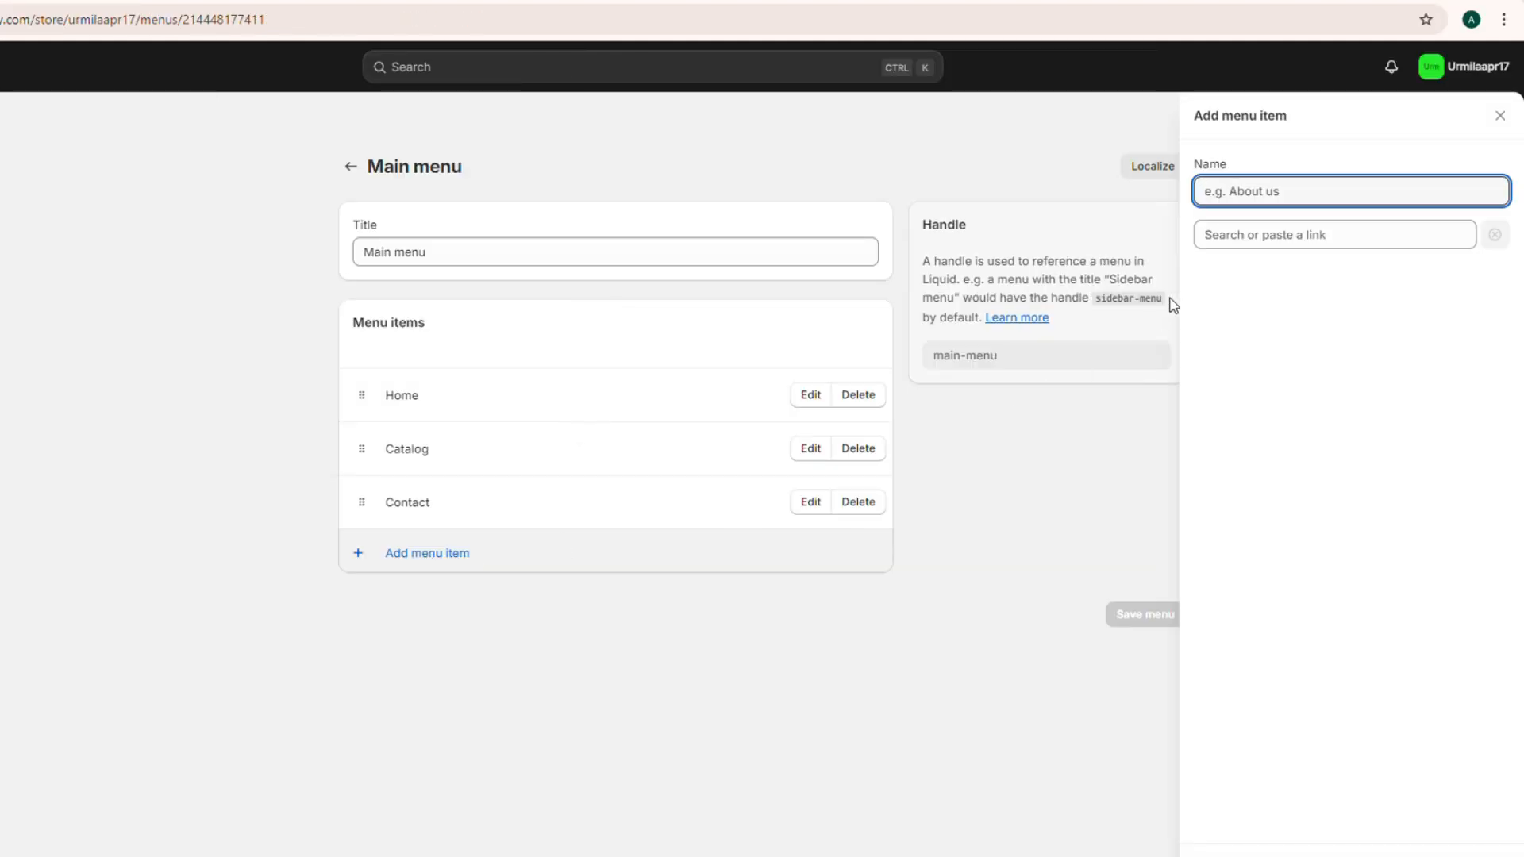
left_click(1248, 235)
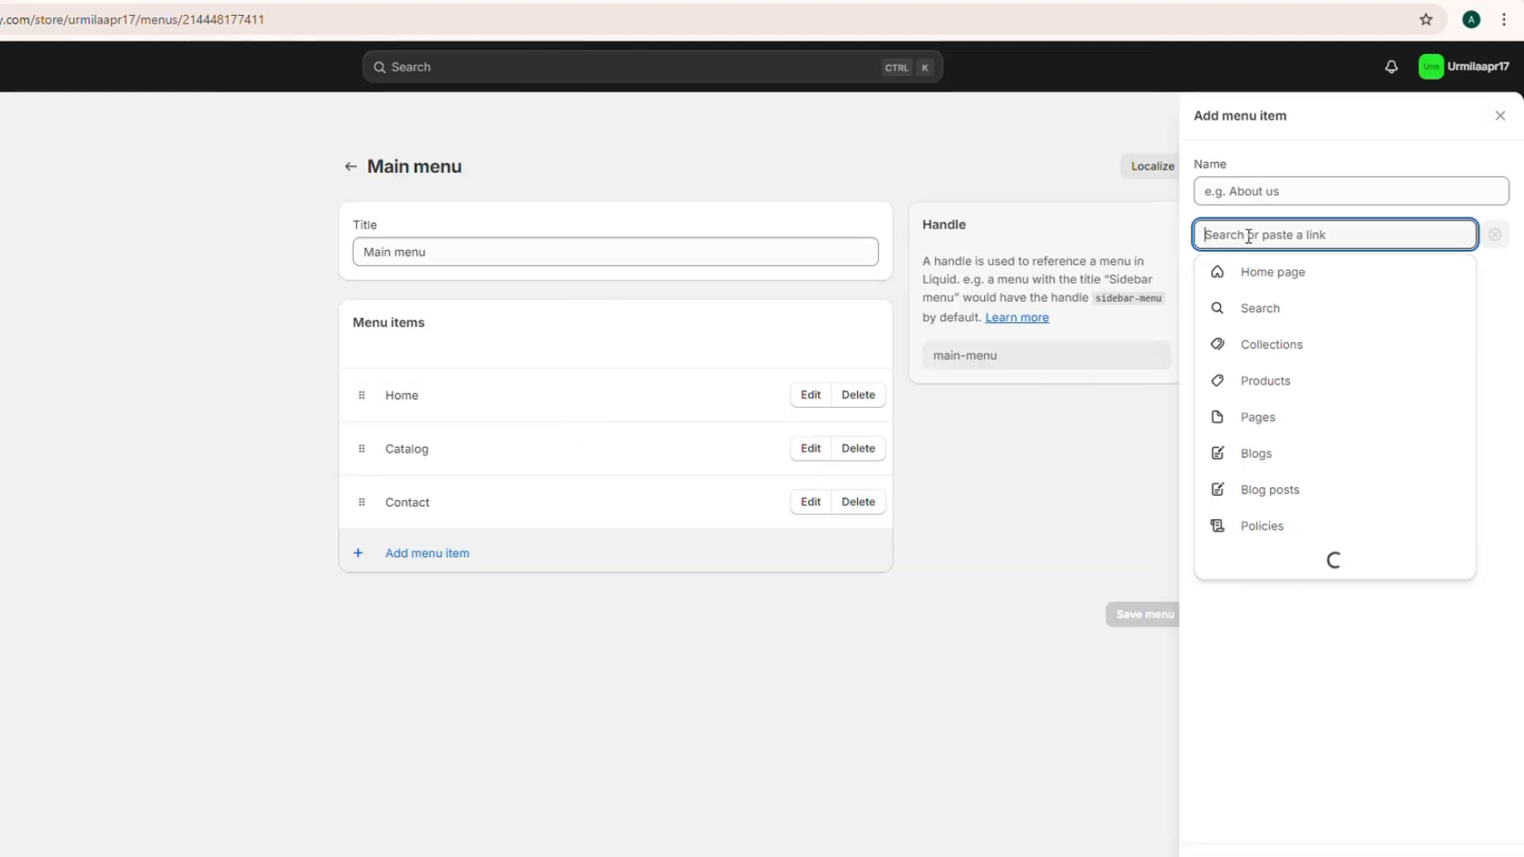
left_click(1267, 419)
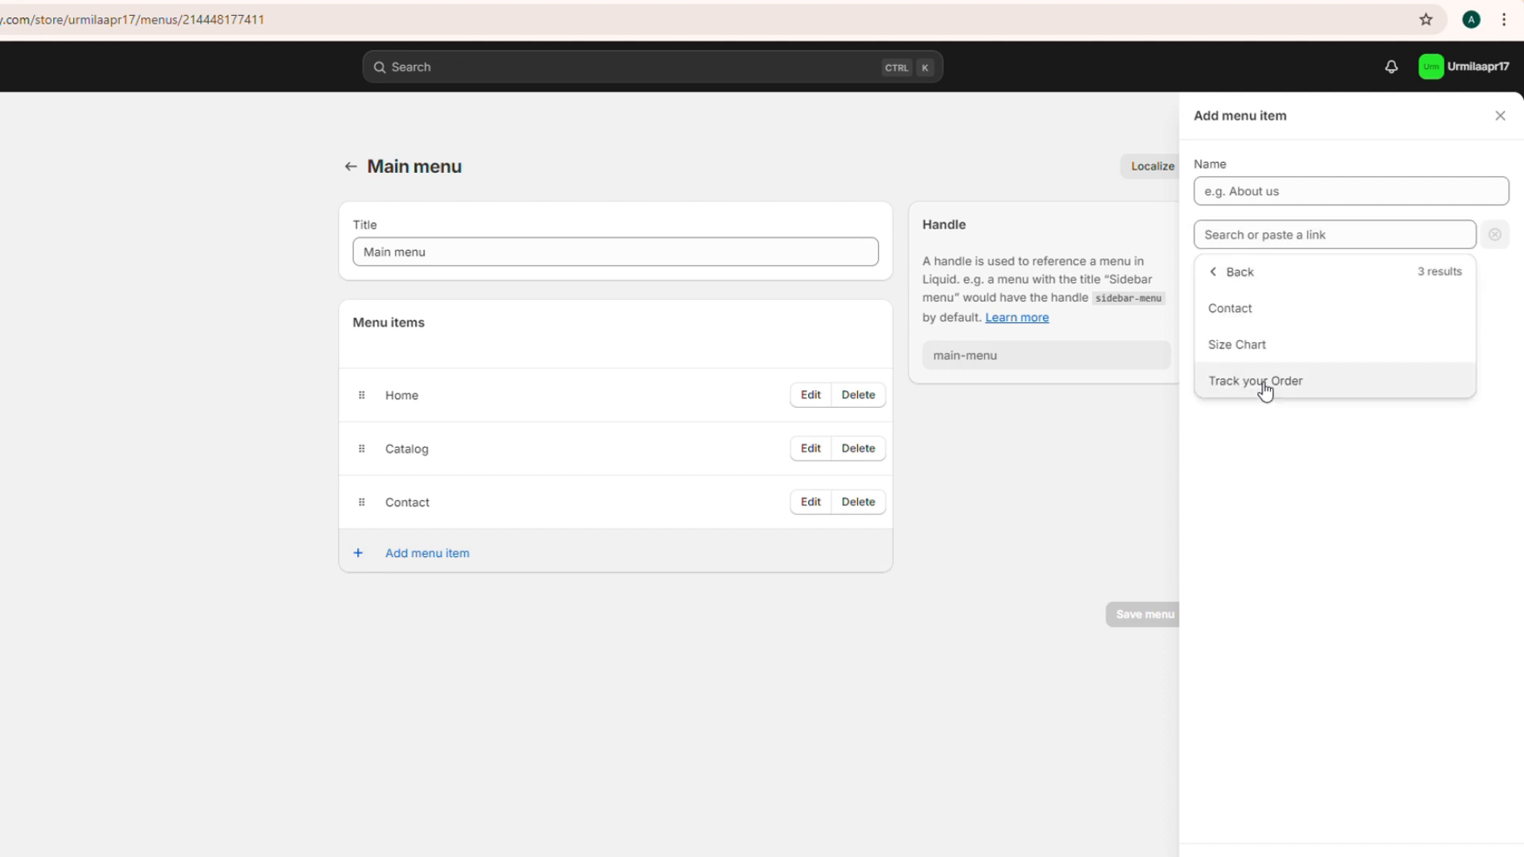
left_click(1264, 384)
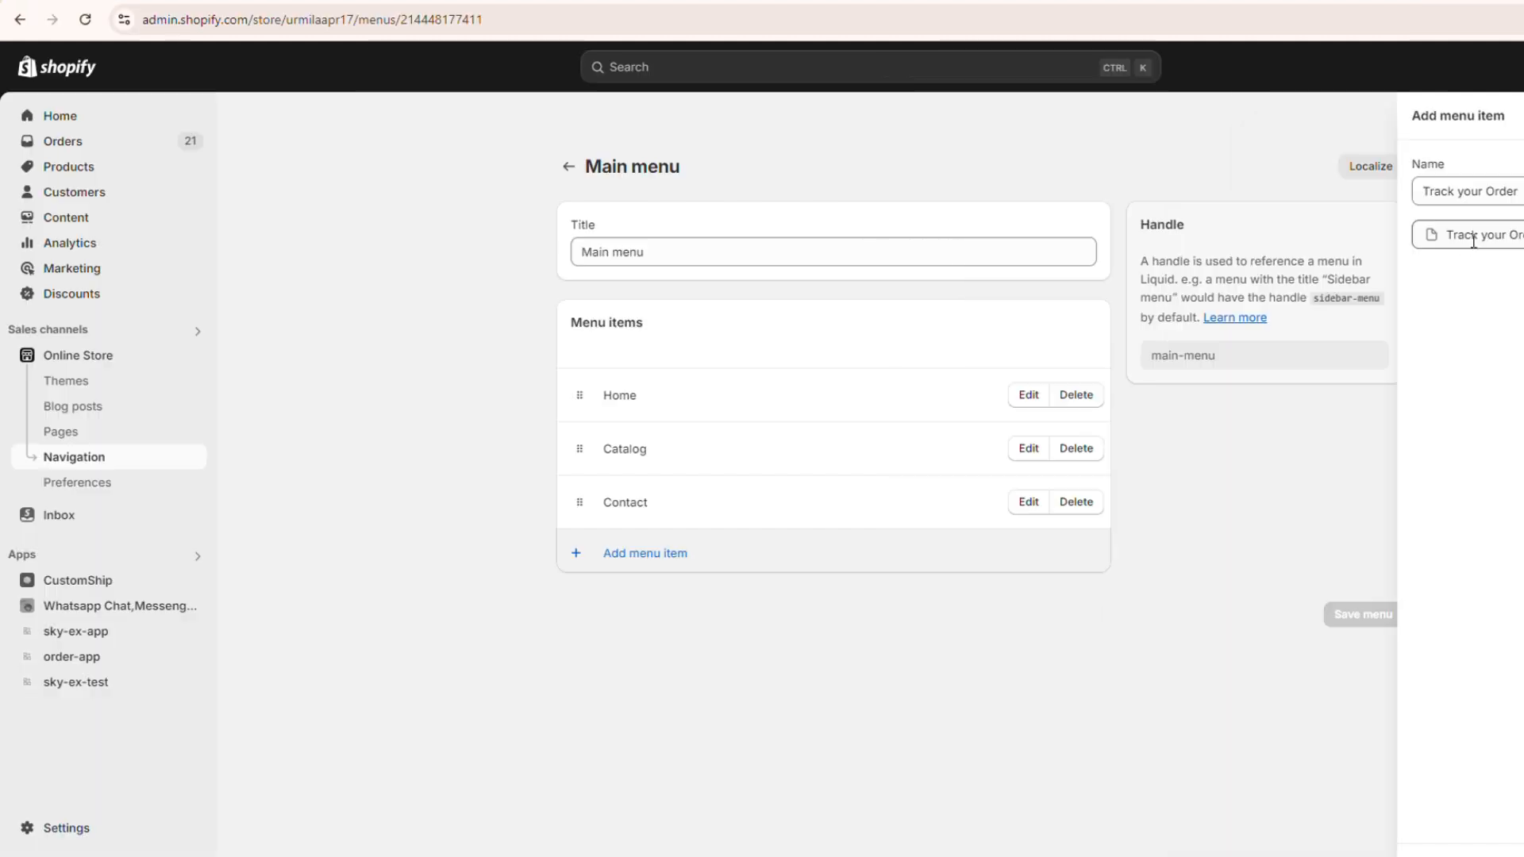
left_click(1523, 856)
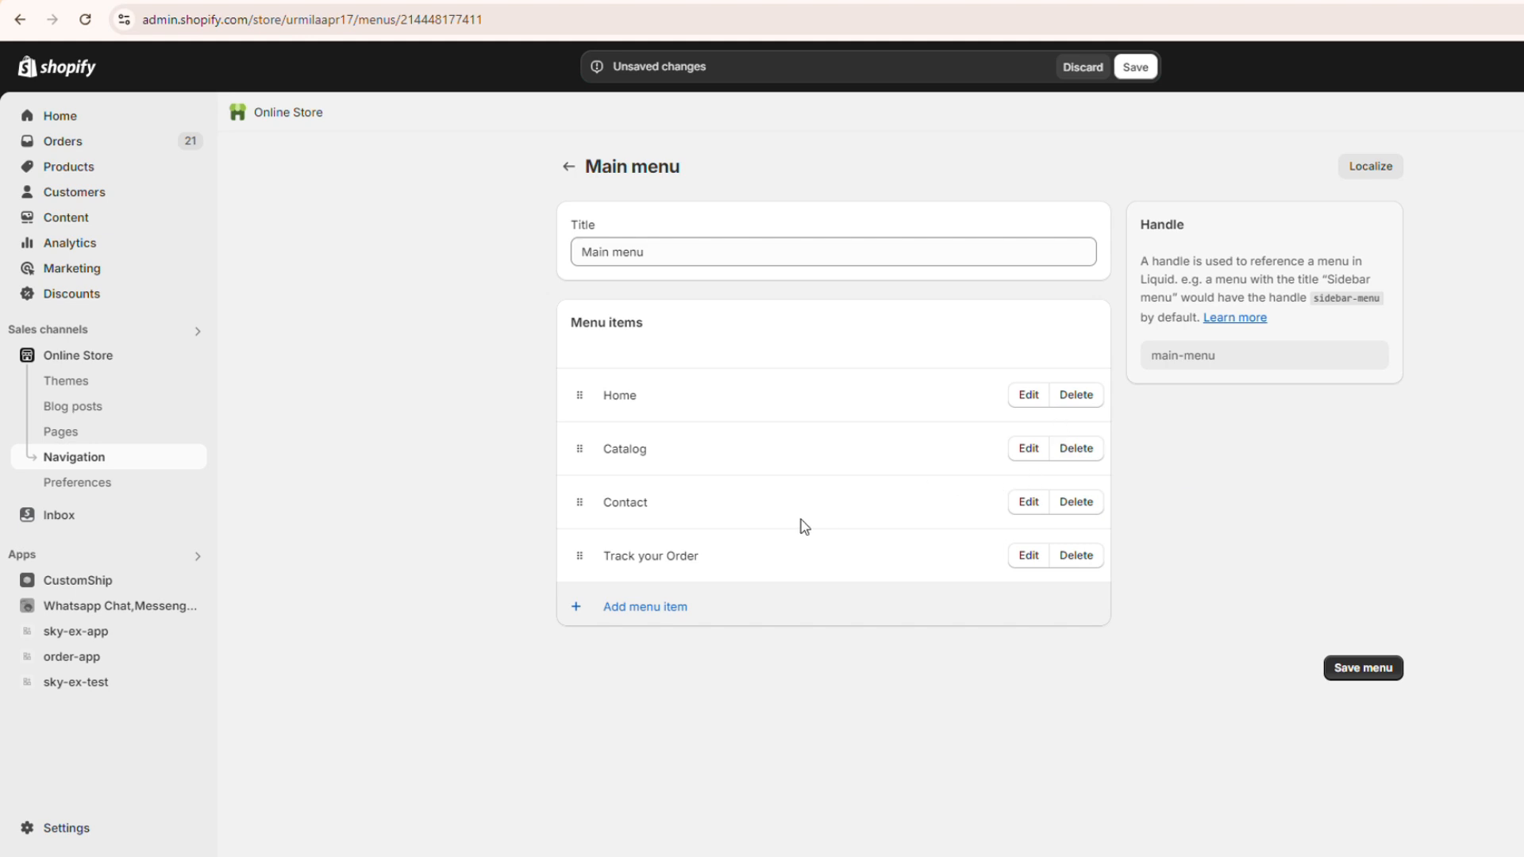
mouse_move(580, 556)
left_mouse_down()
mouse_move(578, 508)
mouse_move(583, 560)
left_mouse_up()
left_click(1375, 671)
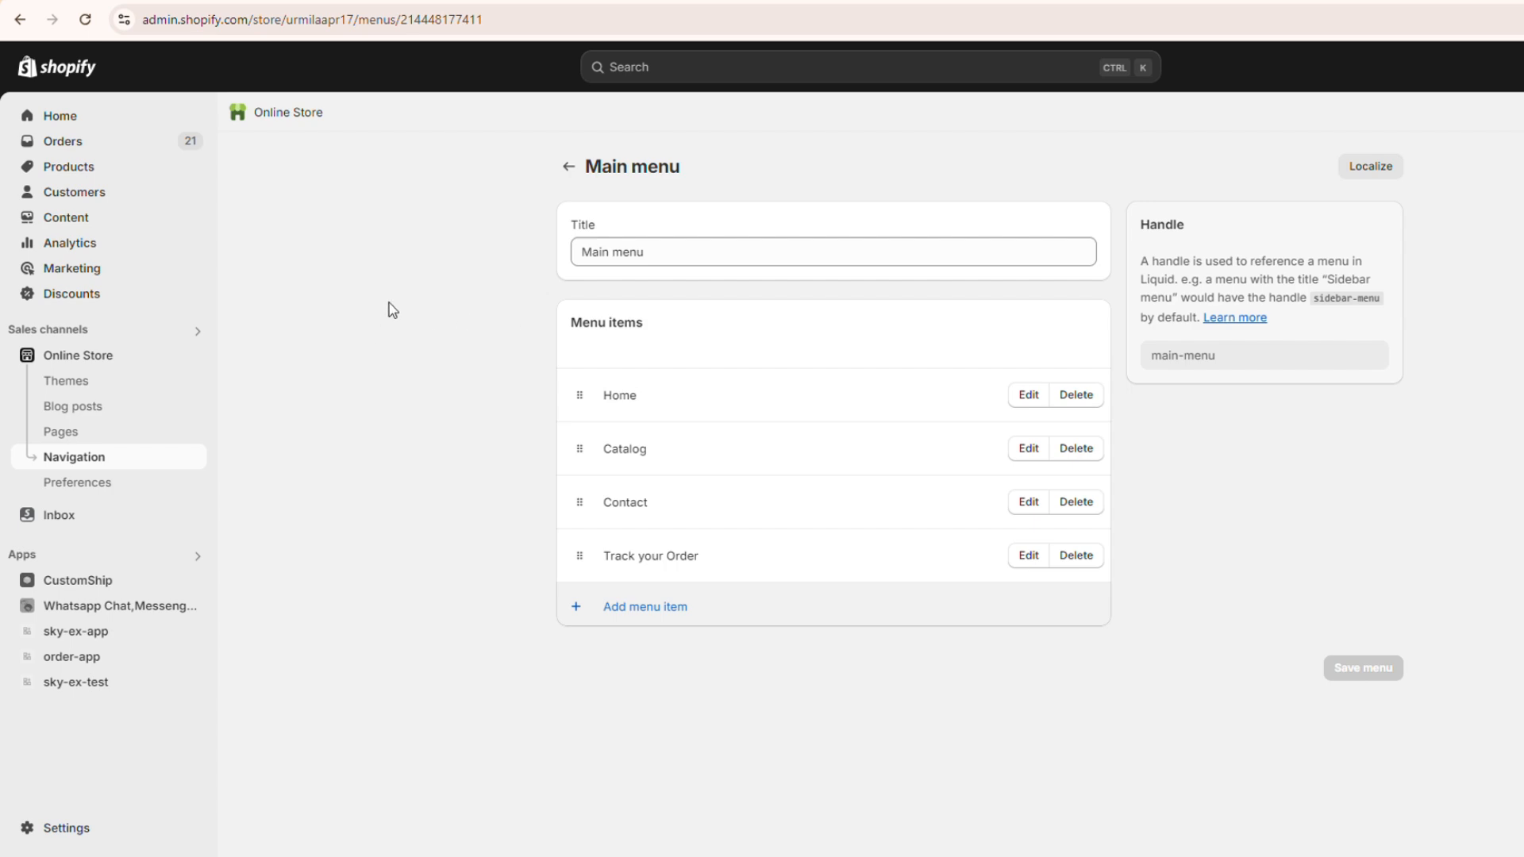
View the live online store and check the "Track your Order" page from its header navigation
left_click(193, 355)
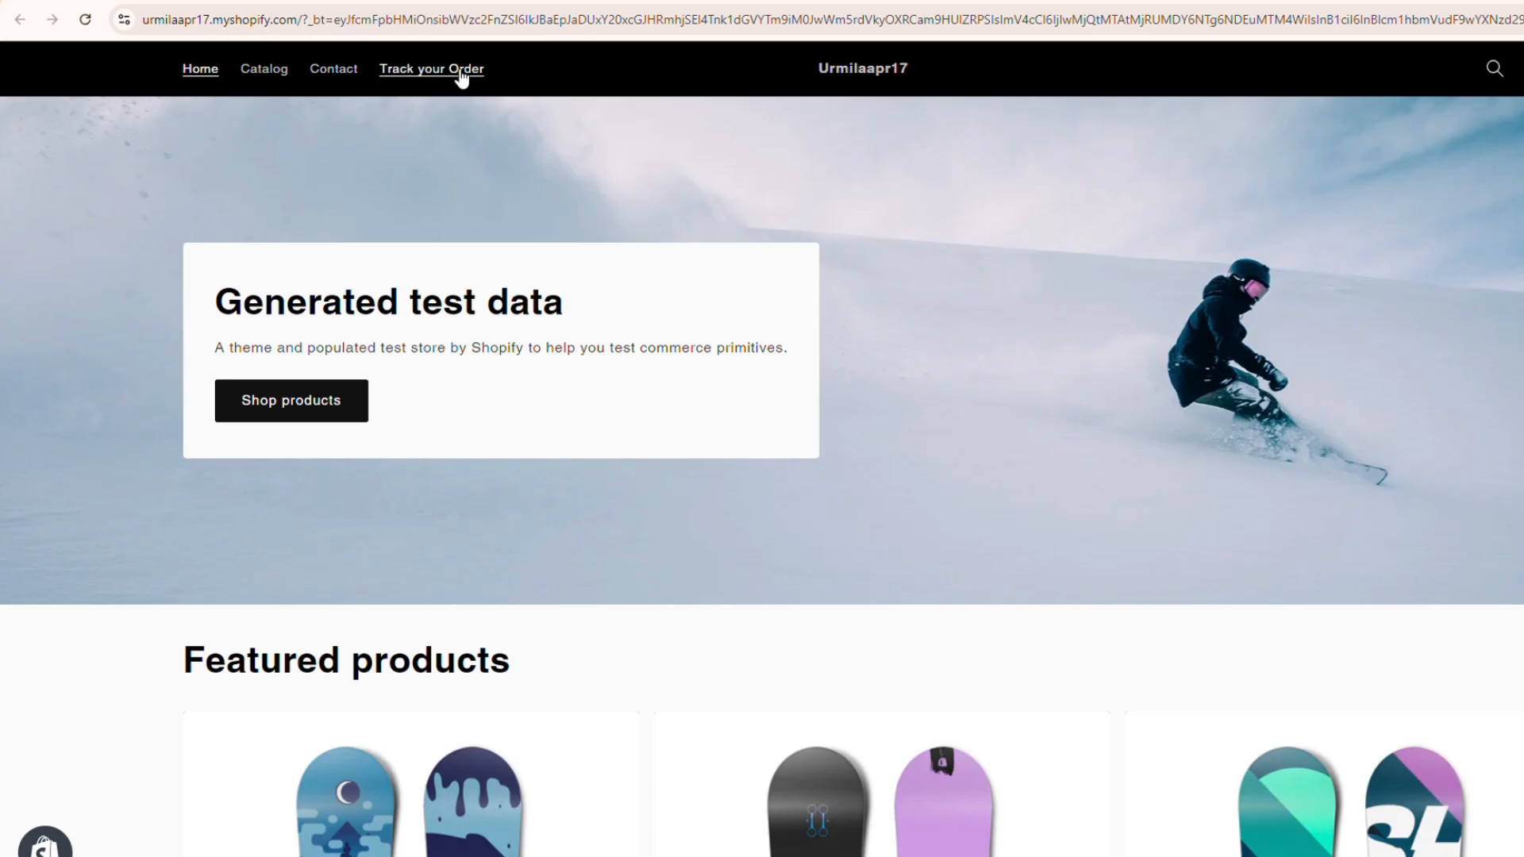
left_click(408, 71)
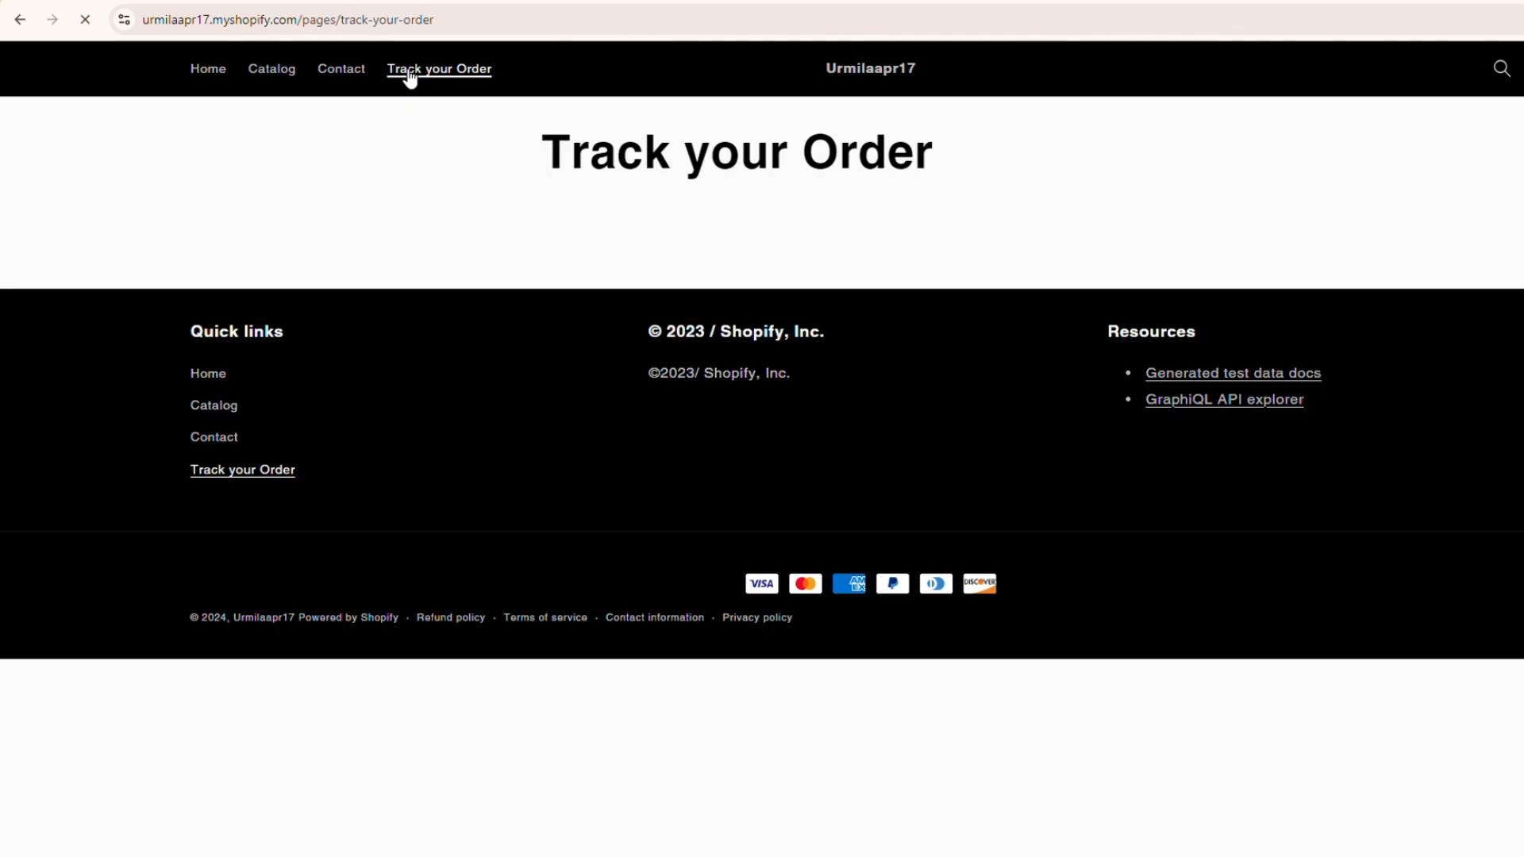
left_click_drag(522, 150, 911, 169)
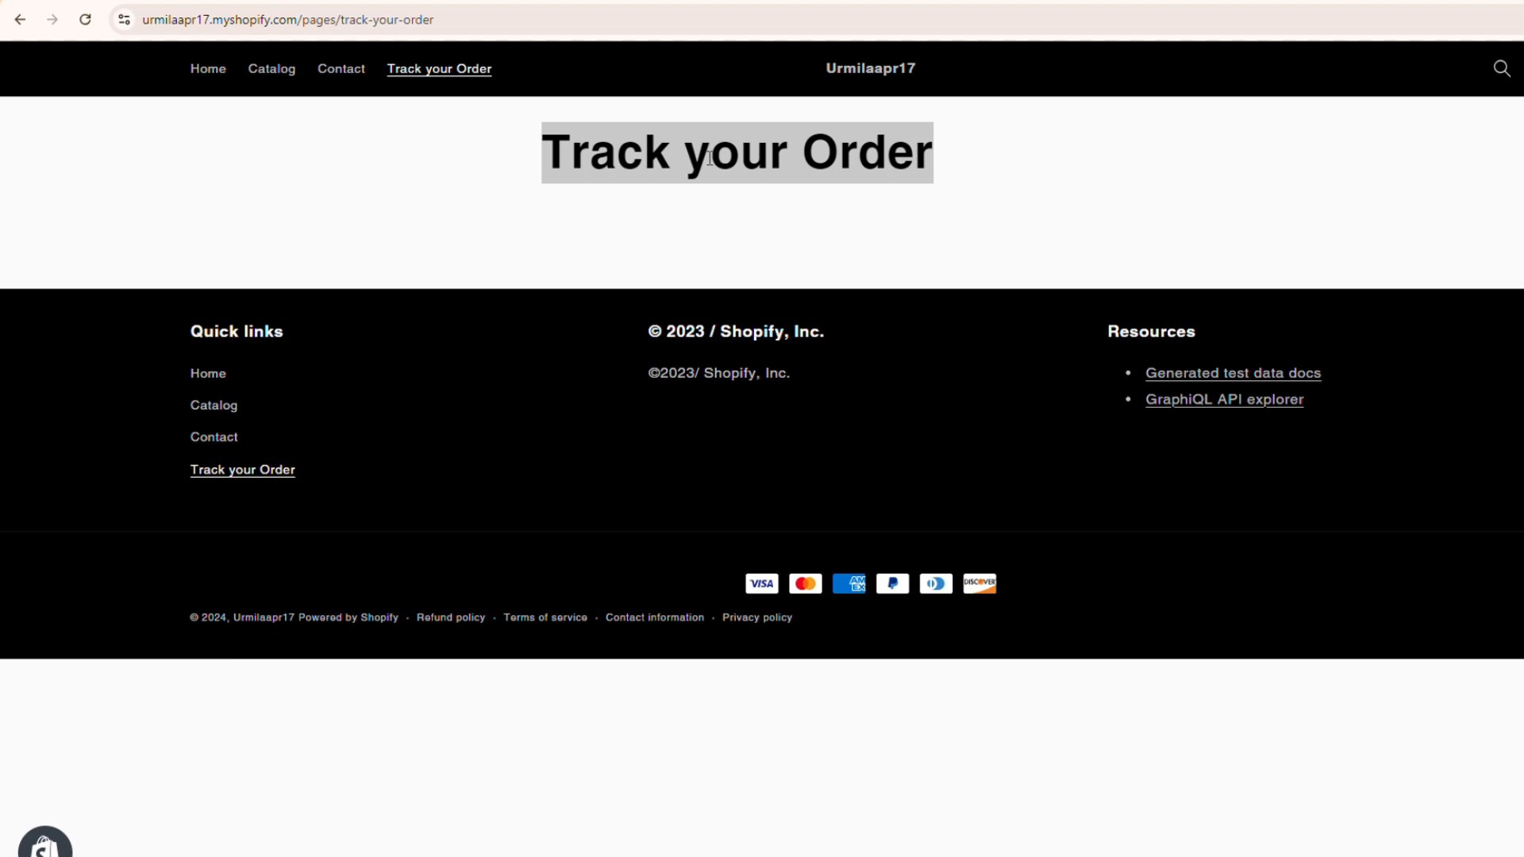
Back in AfterShip, copy Code #2 of the order lookup widget
left_click(738, 1)
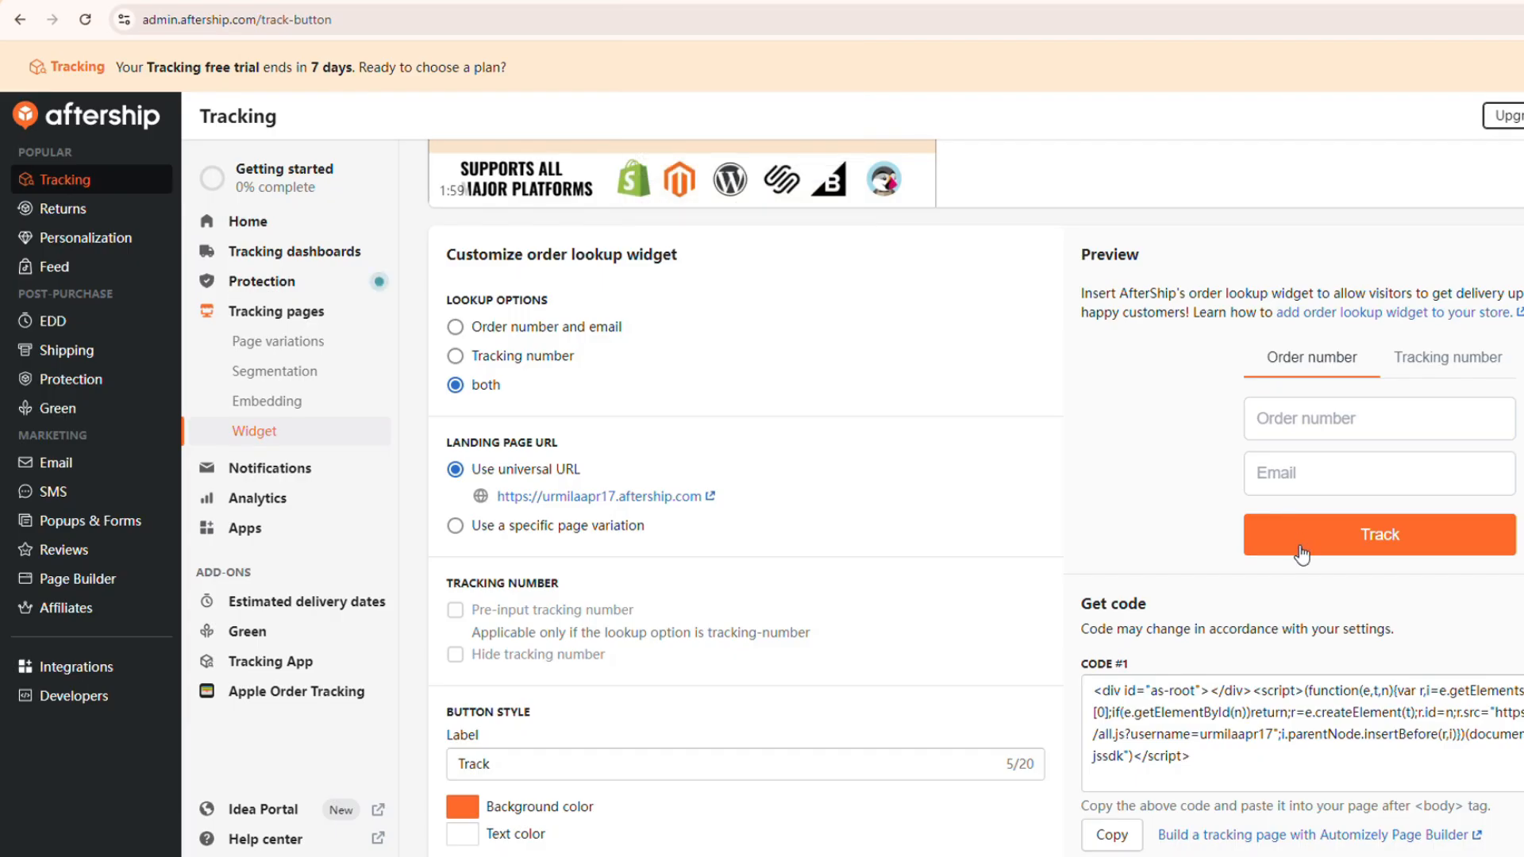
scroll(1292, 581, "down", 2)
scroll(1292, 581, "down", 4)
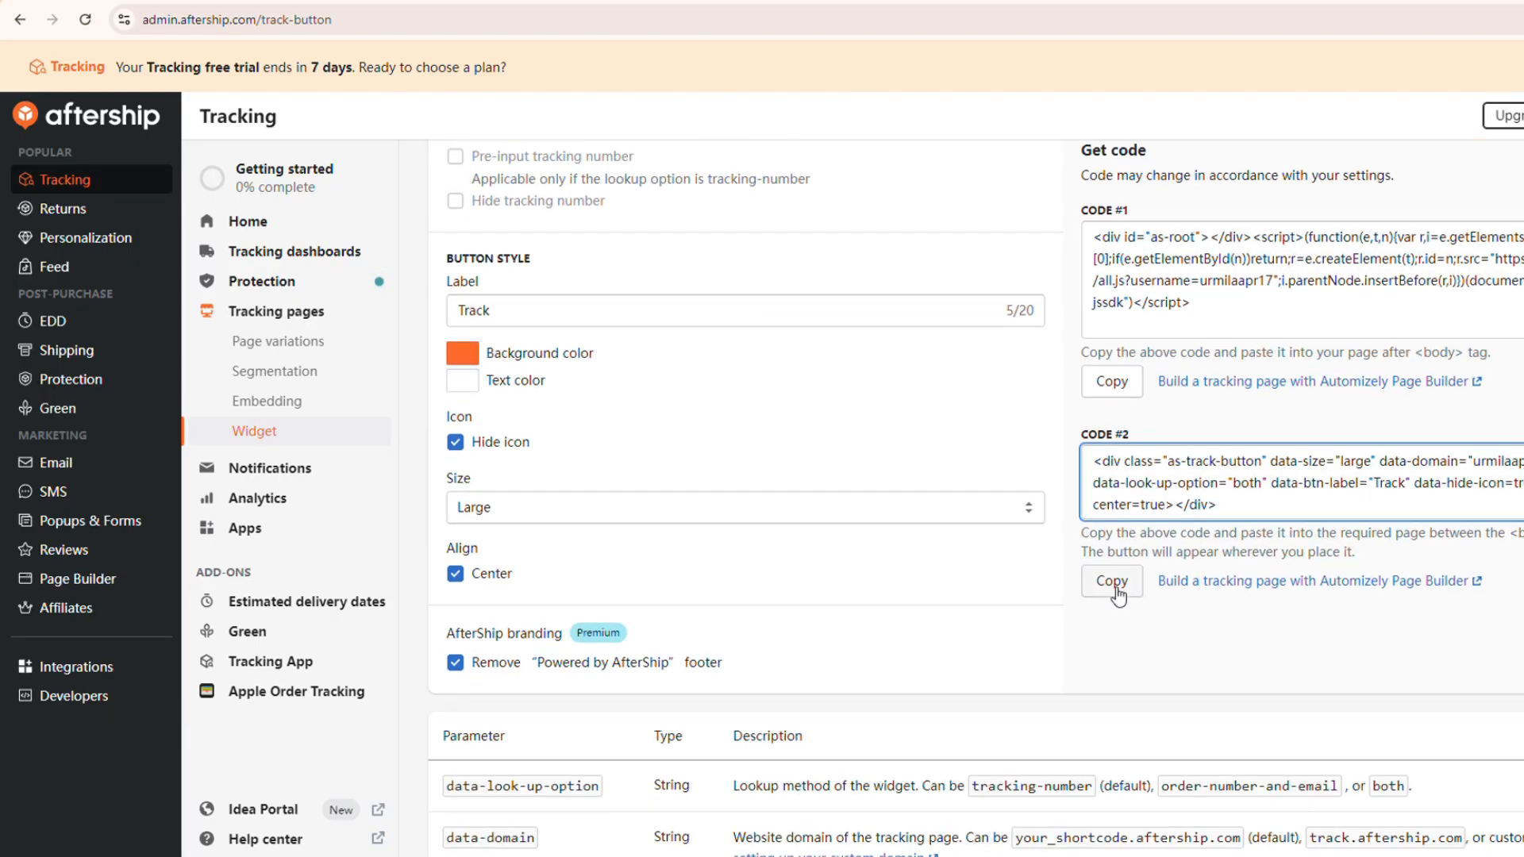
left_click(1118, 595)
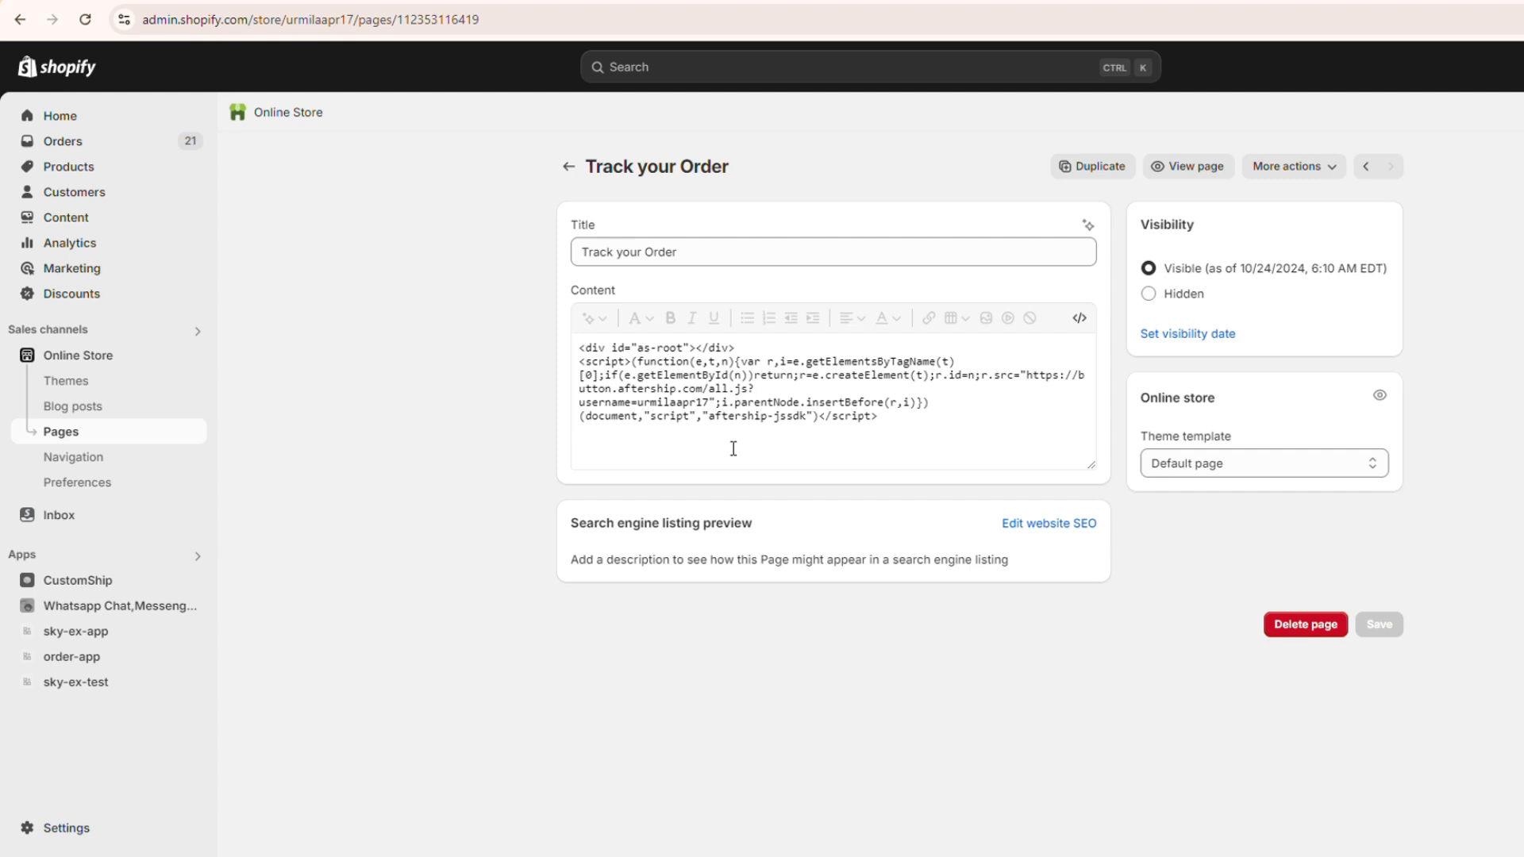
In Shopify, paste Code #2 on a new line below the script in the "Track your Order" page content and save the page
left_click(889, 429)
key("Return")
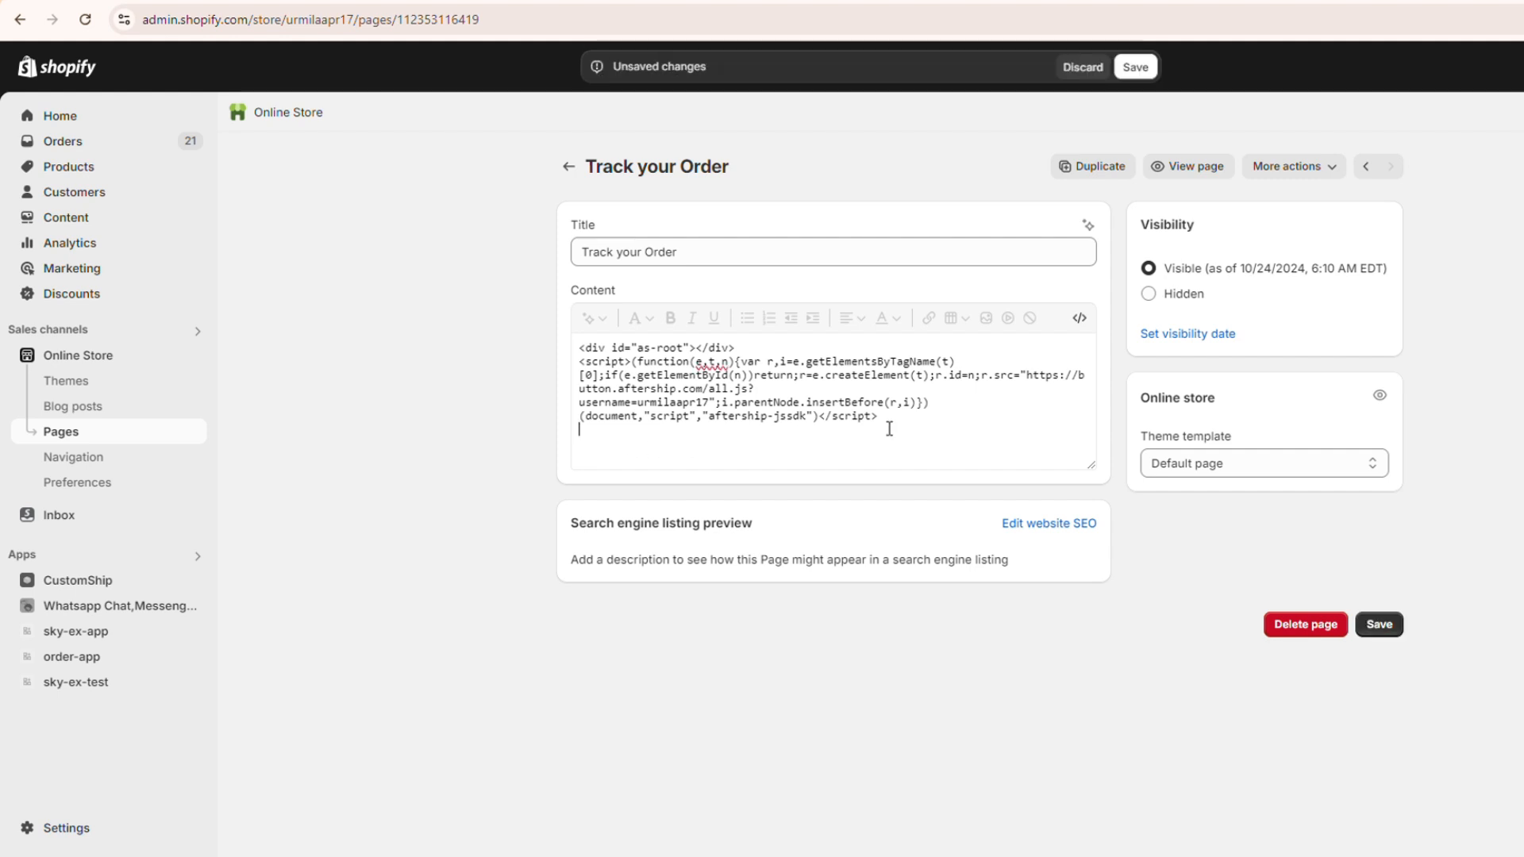
key("ctrl+v")
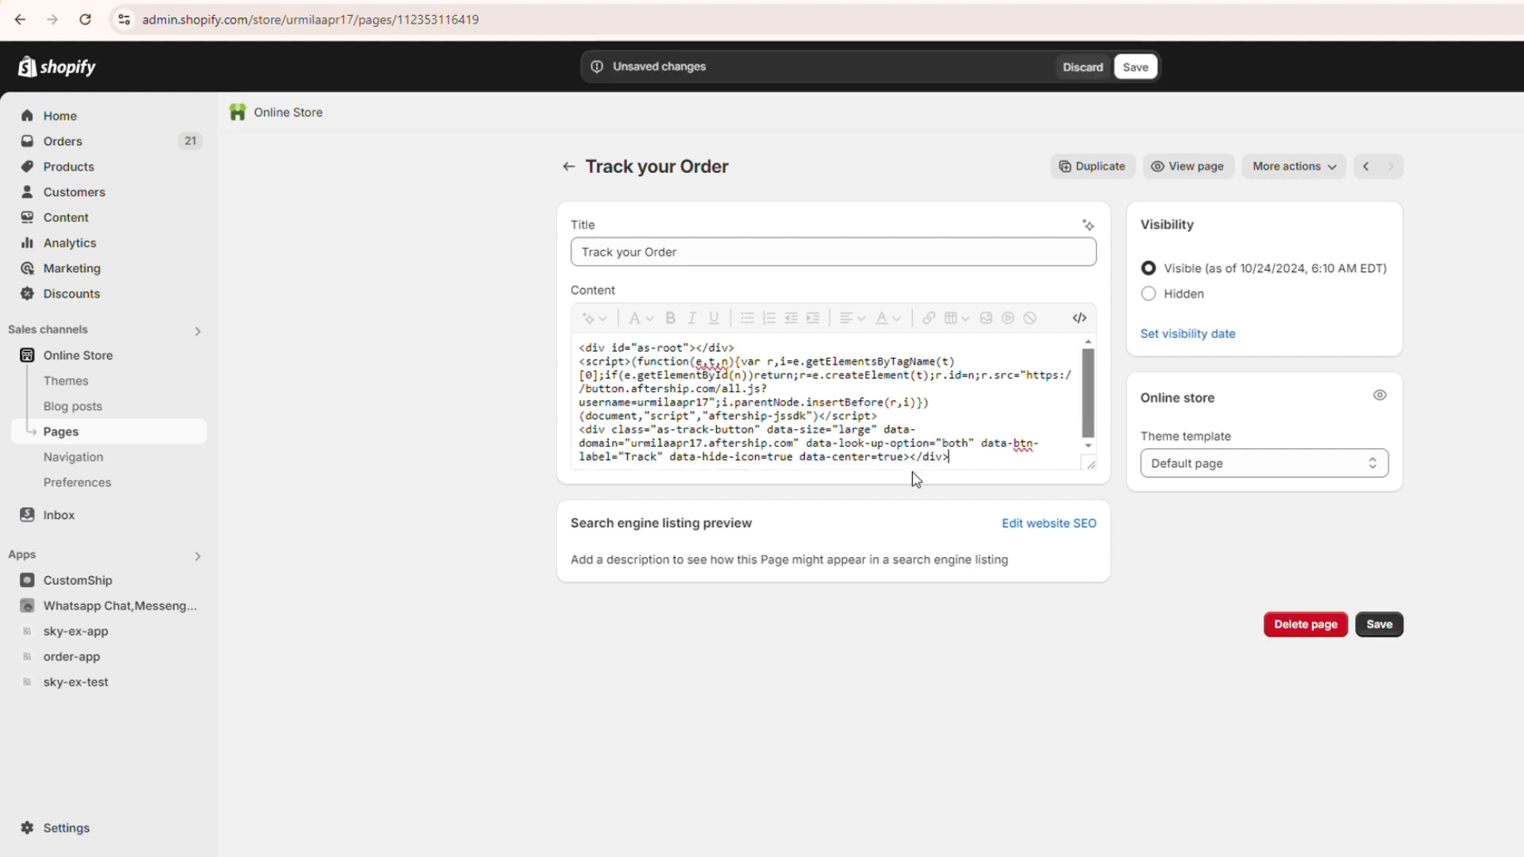
left_click(1145, 68)
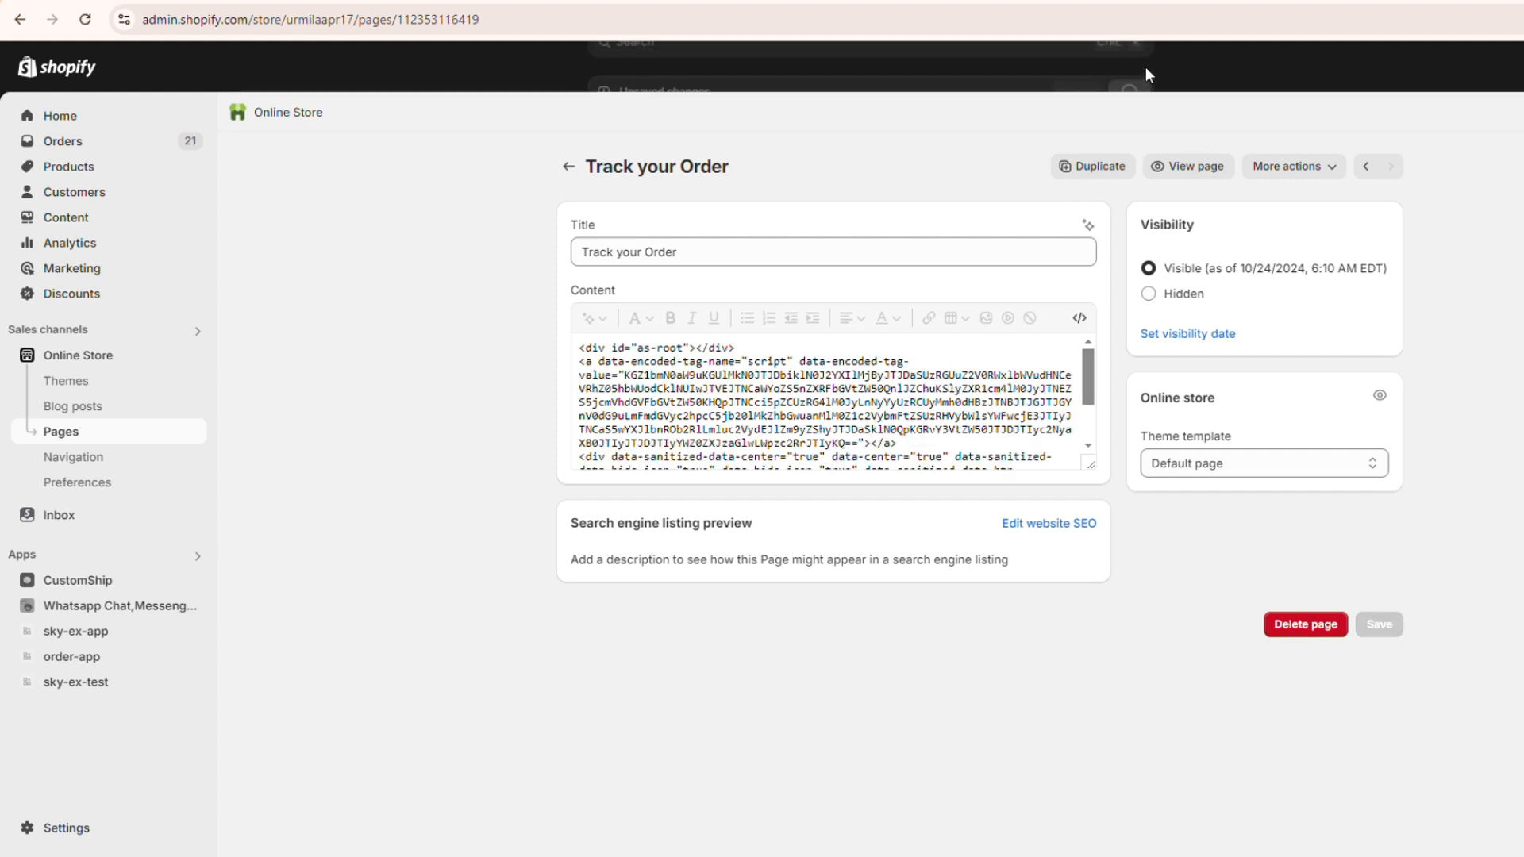
View the live "Track your Order" page and switch its lookup widget to the Tracking number option
left_click(1197, 168)
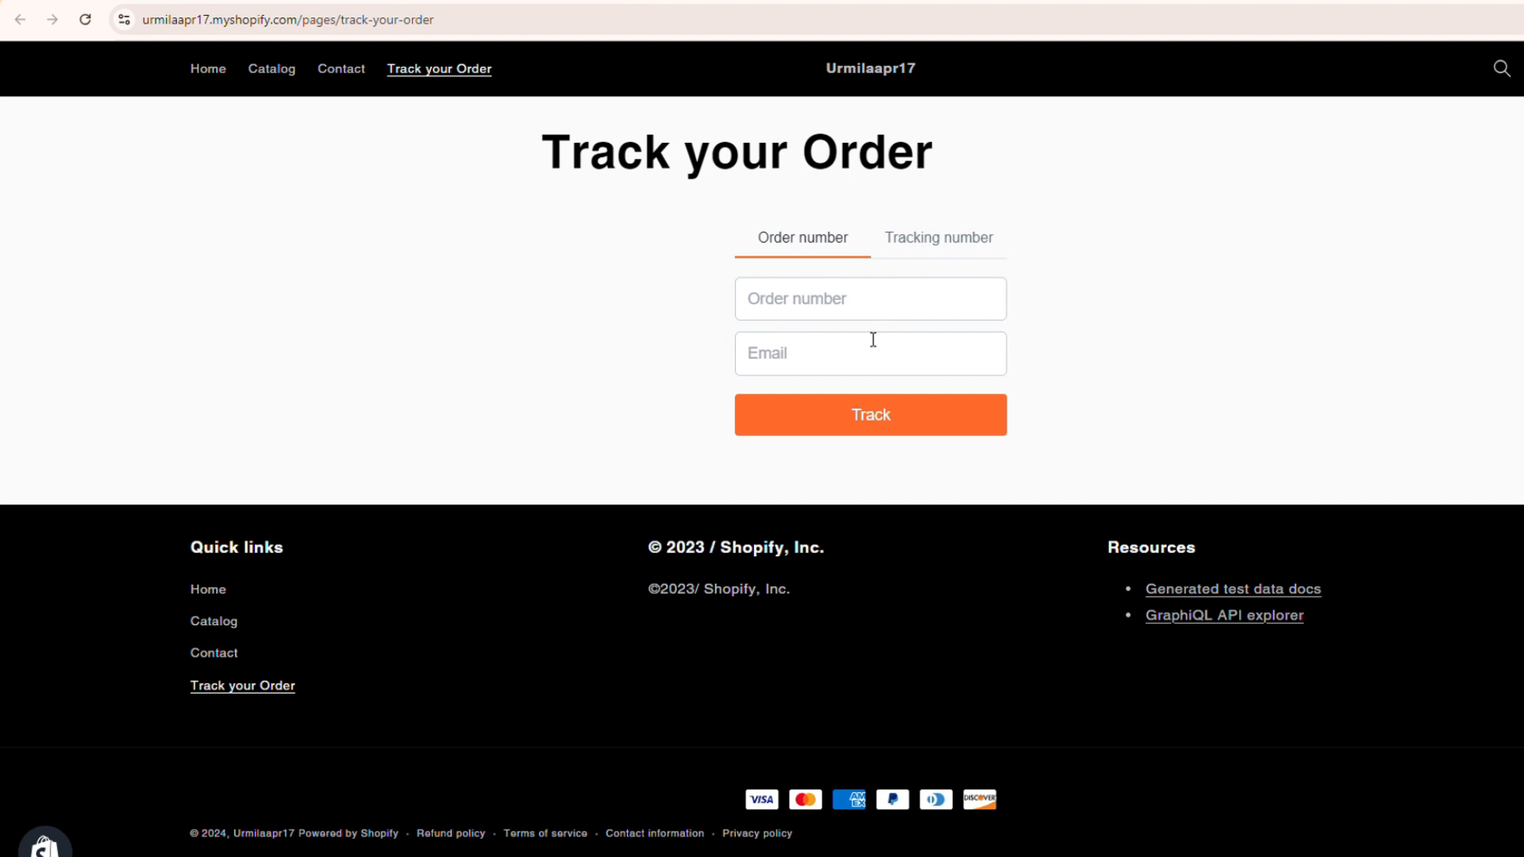
left_click(918, 238)
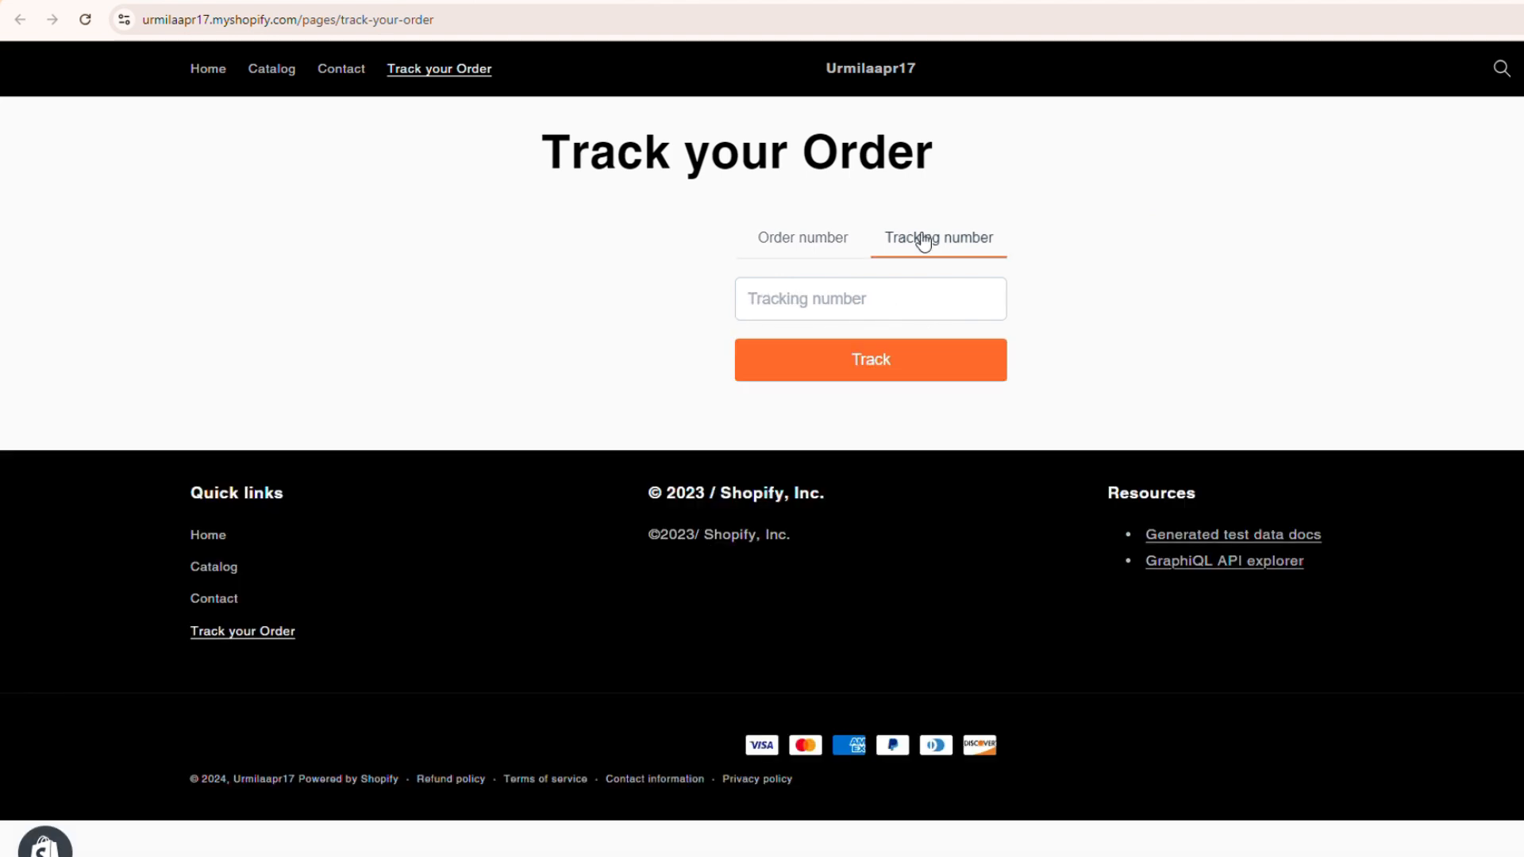